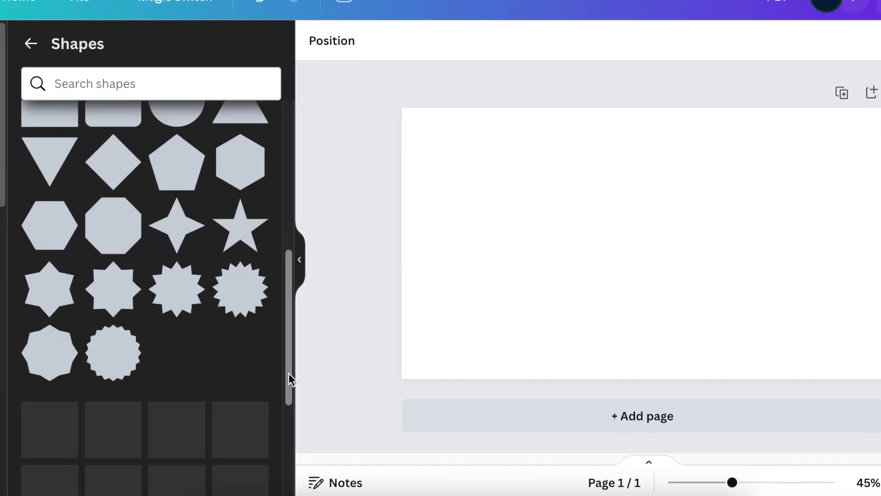
- Add an upward trapezoid to the page and fill it dark brown #4e3510
mouse_move(302, 406)
mouse_down()
mouse_move(355, 466)
mouse_move(358, 490)
mouse_up()
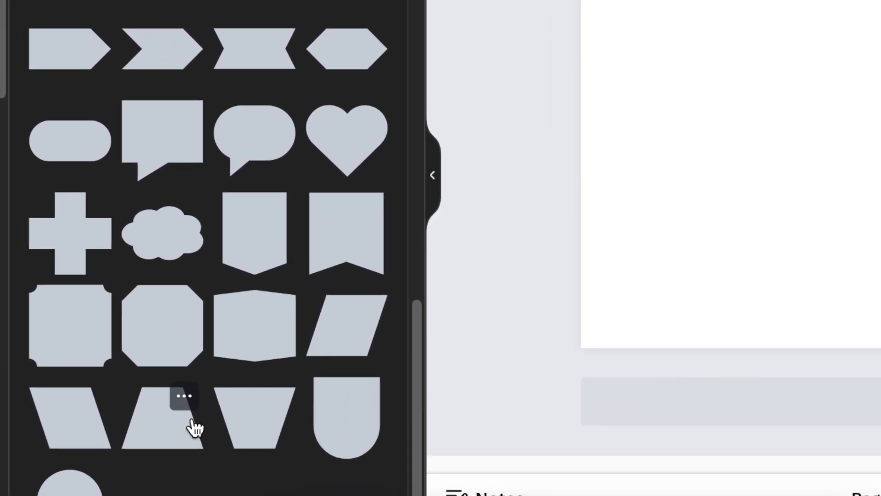
click(189, 396)
click(135, 413)
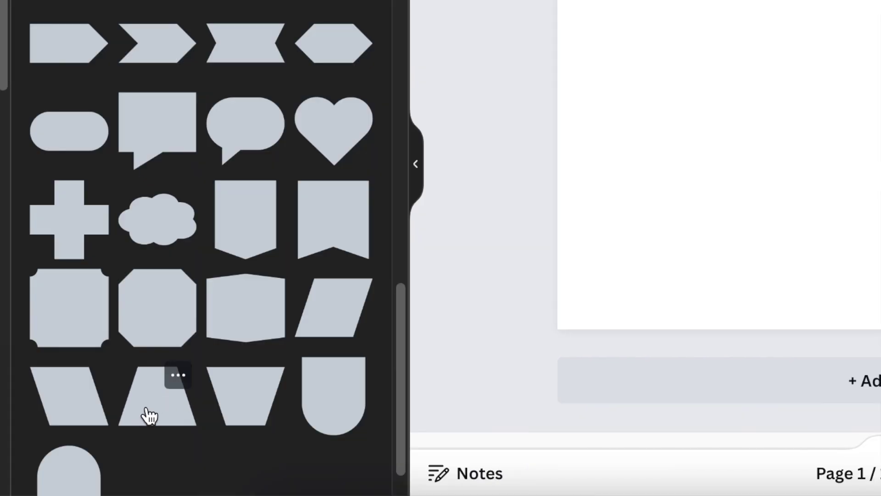
click(333, 317)
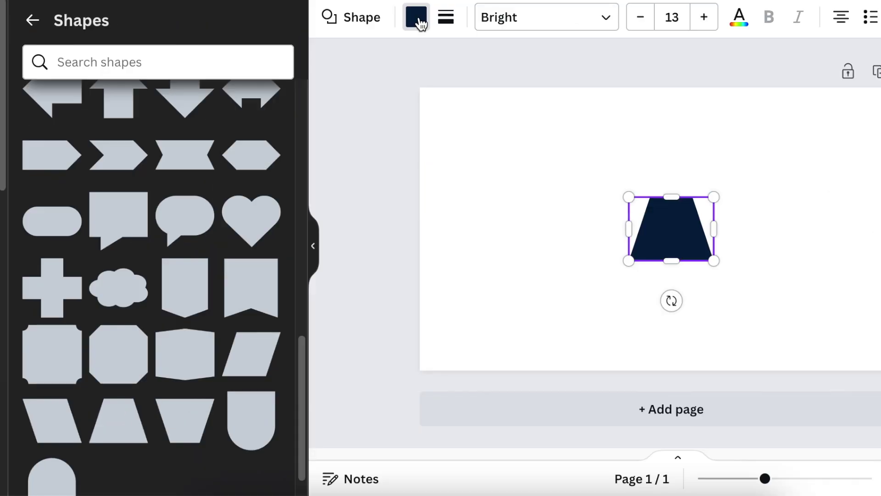
click(419, 19)
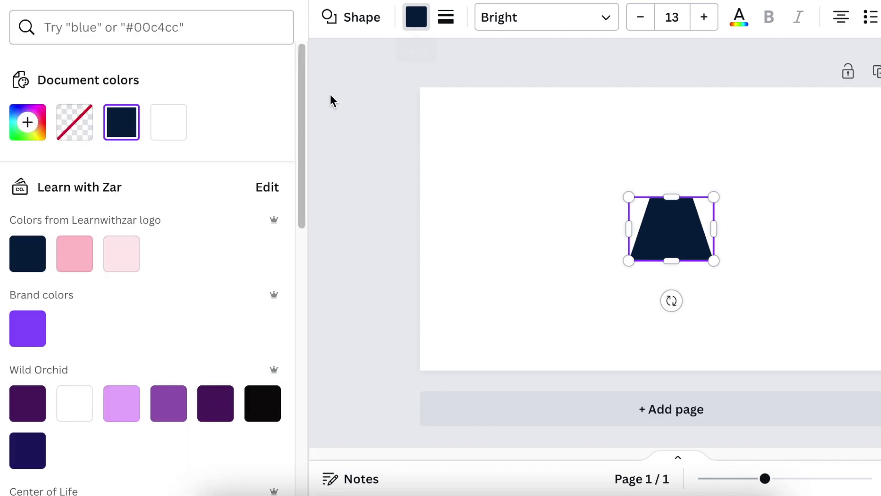
mouse_move(301, 102)
mouse_down()
mouse_move(293, 222)
mouse_move(275, 238)
mouse_up()
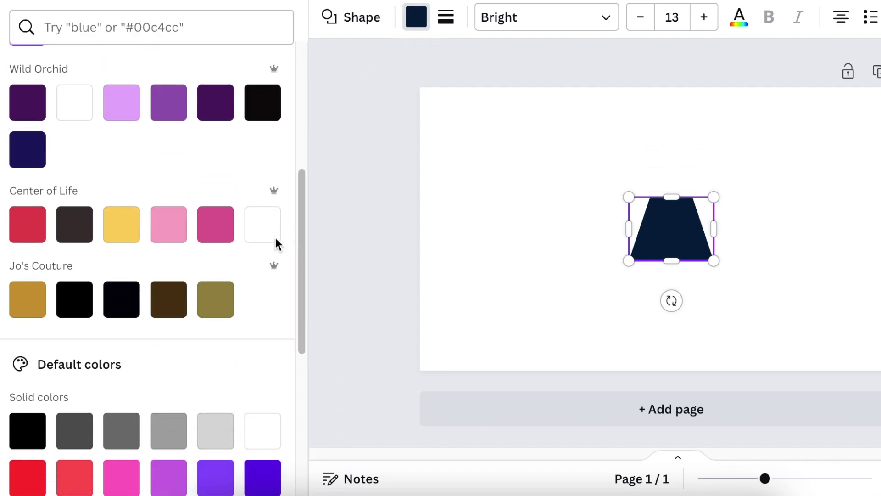
click(160, 312)
- Resize the brown trapezoid to be taller and narrower
drag(713, 228, 695, 228)
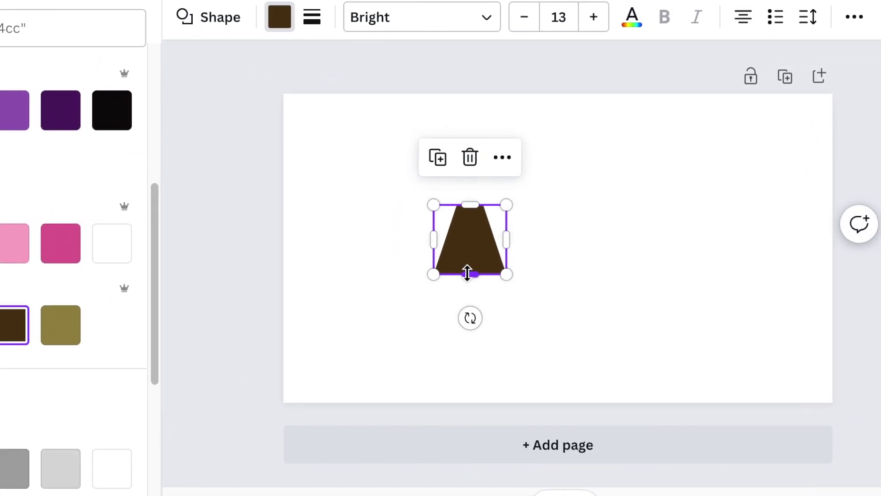
drag(467, 273, 467, 305)
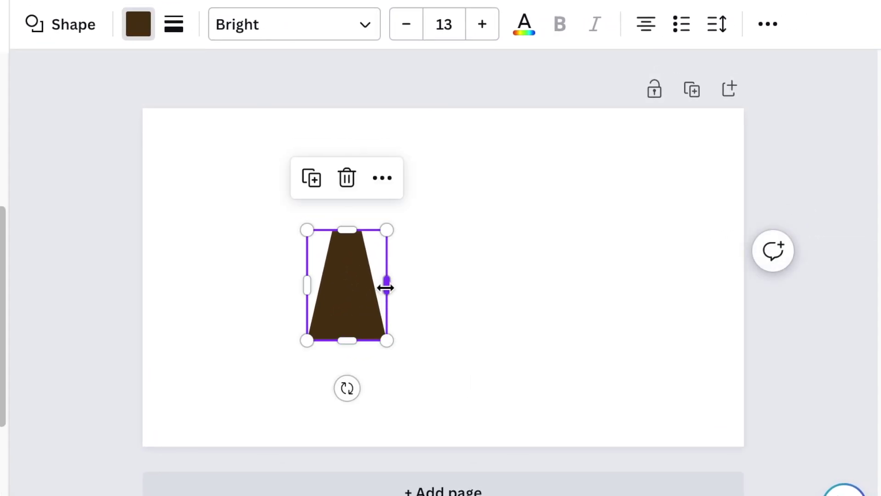
drag(386, 285, 380, 285)
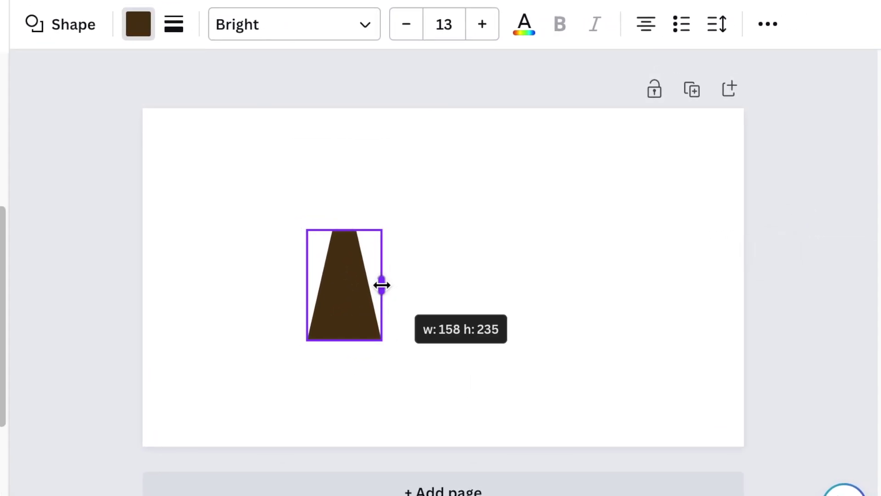
click(218, 321)
- Set the trapezoid's corner rounding to 50 for a teardrop shape and move it up-left
click(321, 257)
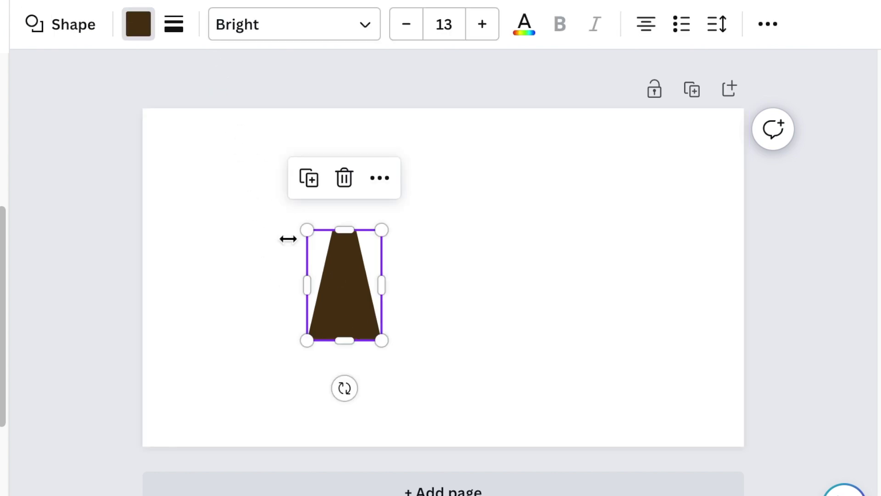
click(176, 27)
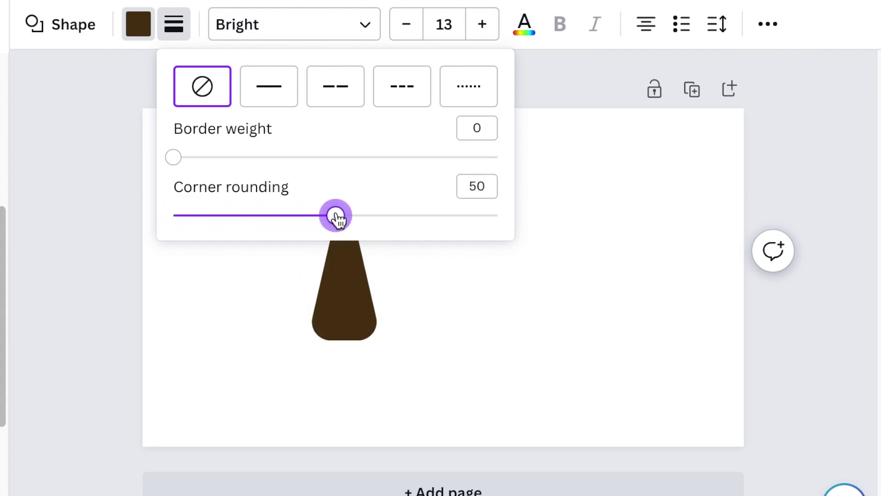
click(337, 321)
drag(336, 321, 307, 280)
- Make the teardrop narrower and taller, tilt it about 20°, and duplicate it
mouse_move(352, 243)
mouse_down()
mouse_move(337, 248)
mouse_move(344, 250)
mouse_up()
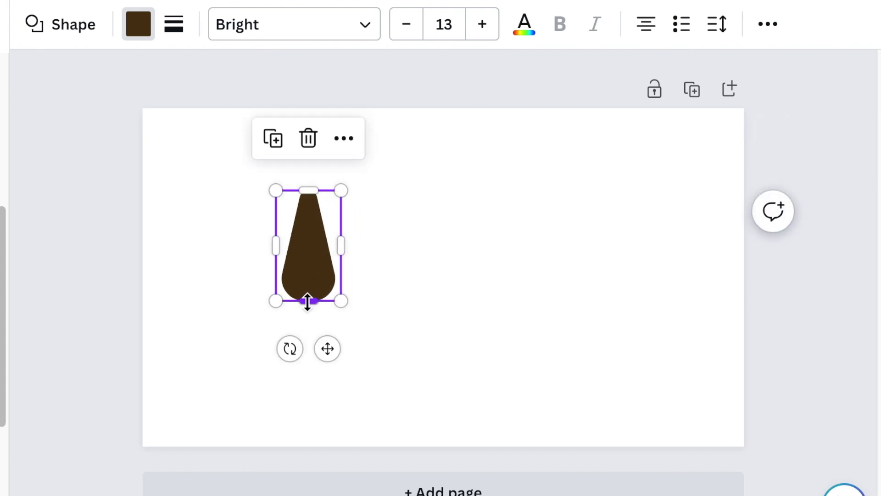
mouse_move(307, 302)
mouse_down()
mouse_move(307, 315)
mouse_move(258, 338)
mouse_up()
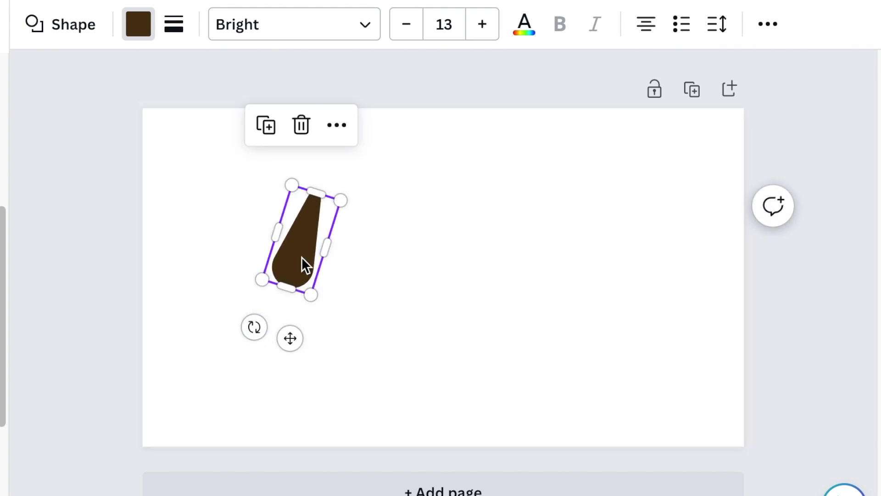
drag(306, 265, 320, 253)
mouse_move(274, 320)
mouse_down()
mouse_move(266, 317)
mouse_move(328, 340)
mouse_move(507, 327)
mouse_move(470, 339)
mouse_up()
click(290, 120)
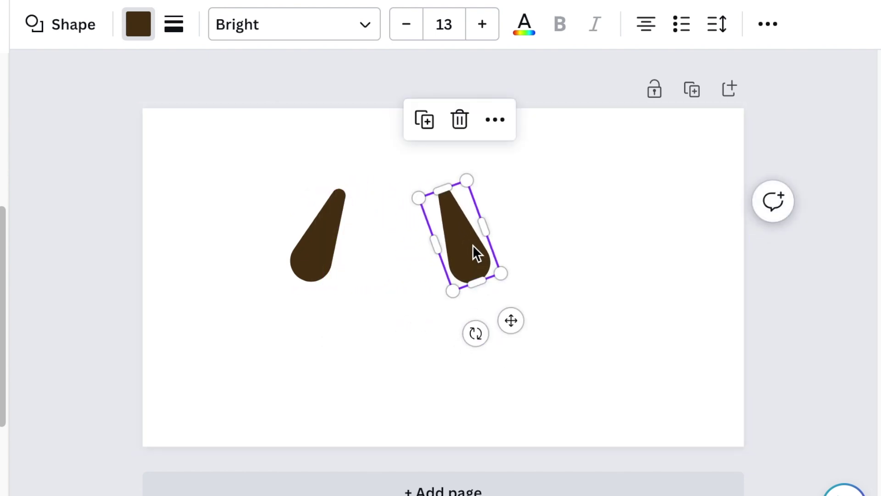
- Tilt the copied ear to about -20° and space both ears symmetrically
drag(474, 252, 561, 254)
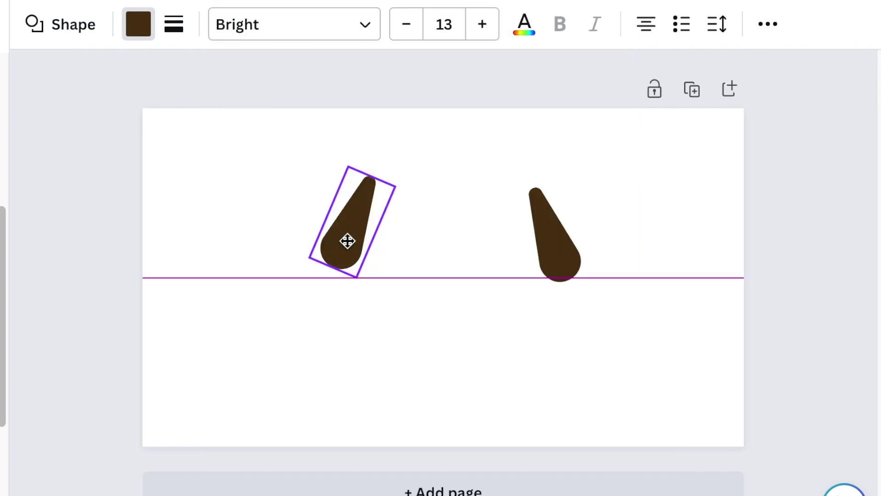
drag(561, 254, 346, 240)
click(560, 259)
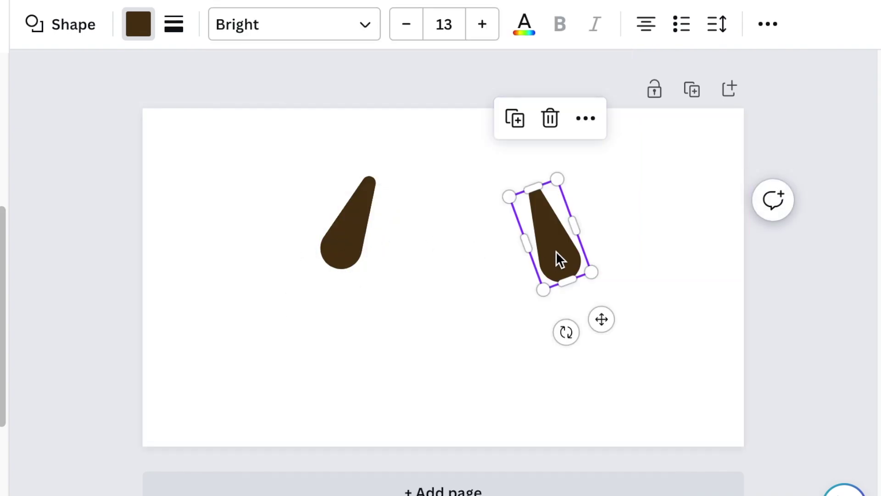
drag(560, 260, 527, 244)
key(Escape)
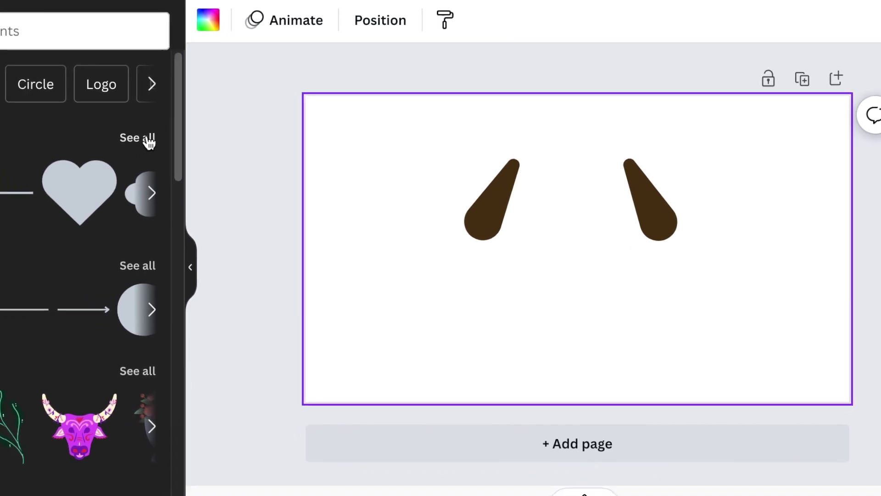
- Add the Heart from Recently used and rotate it 180° upside down
click(147, 140)
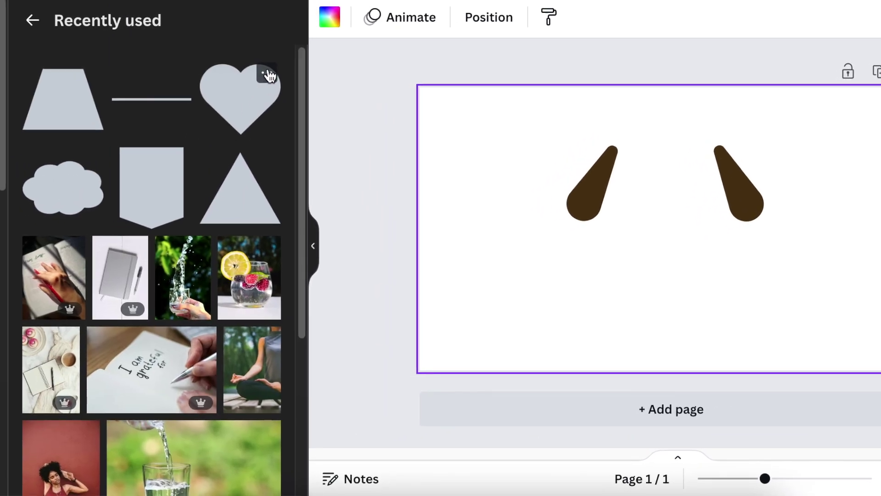
click(267, 73)
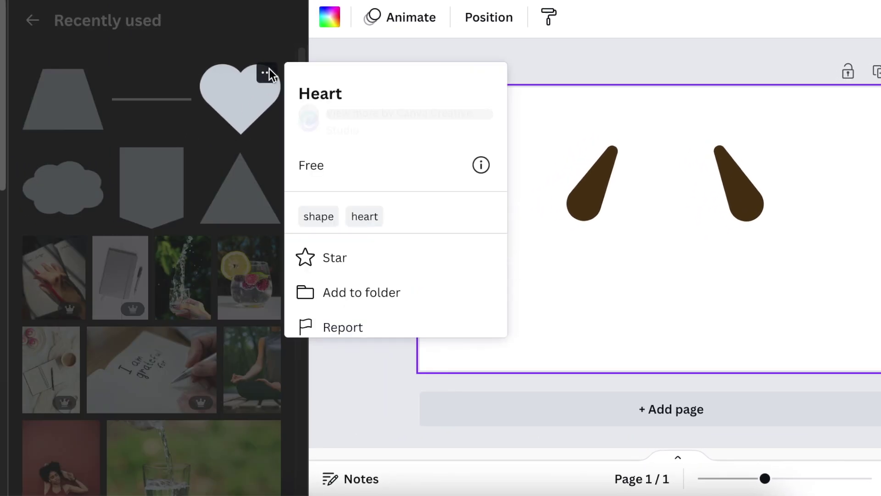
click(242, 113)
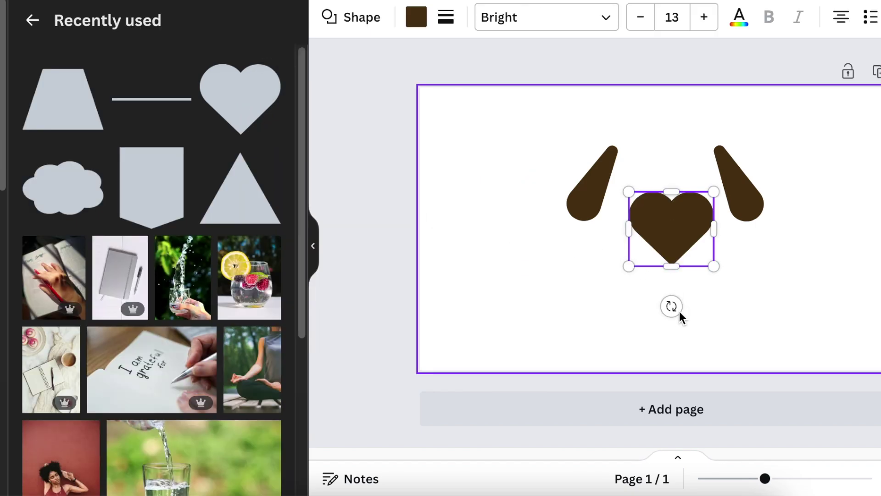
drag(672, 306, 720, 317)
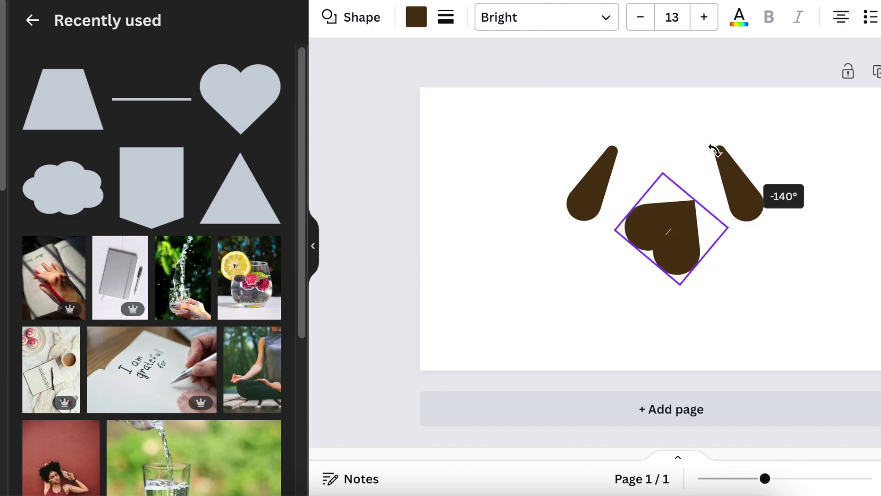
drag(719, 318, 670, 143)
- Stretch the heart taller and snap it to the centre between the ears
drag(670, 265, 668, 283)
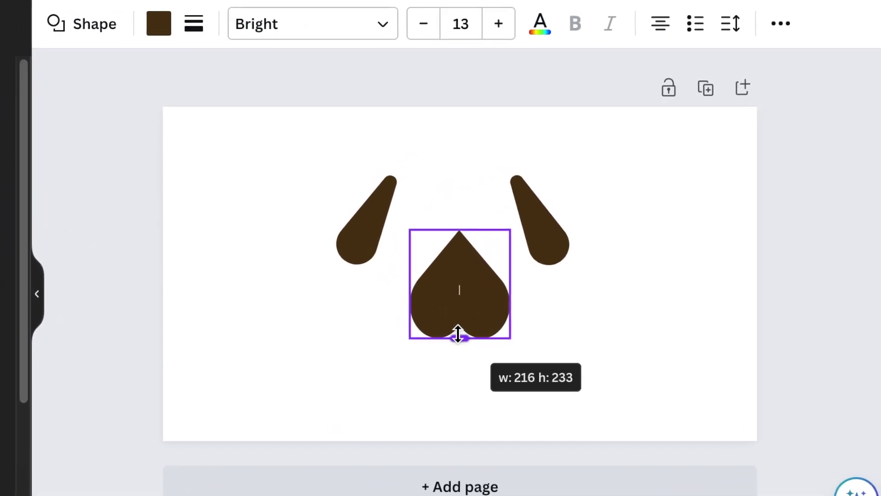
drag(447, 304, 439, 285)
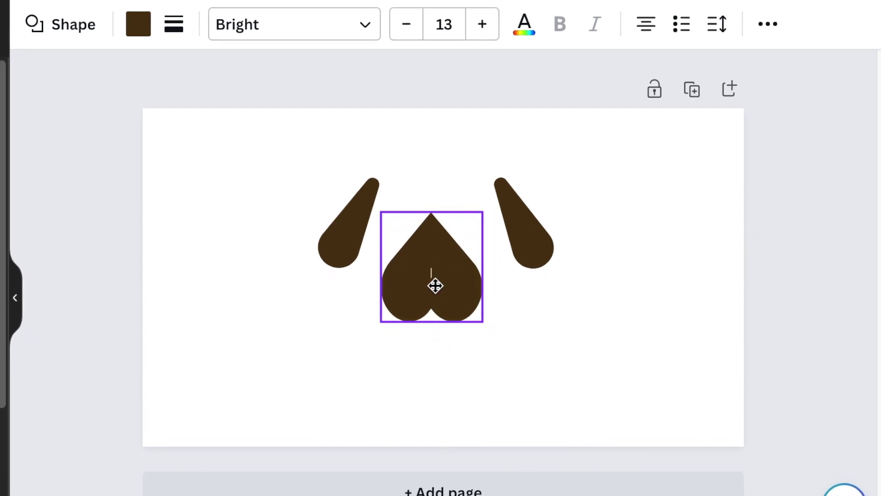
drag(439, 286, 442, 285)
click(173, 29)
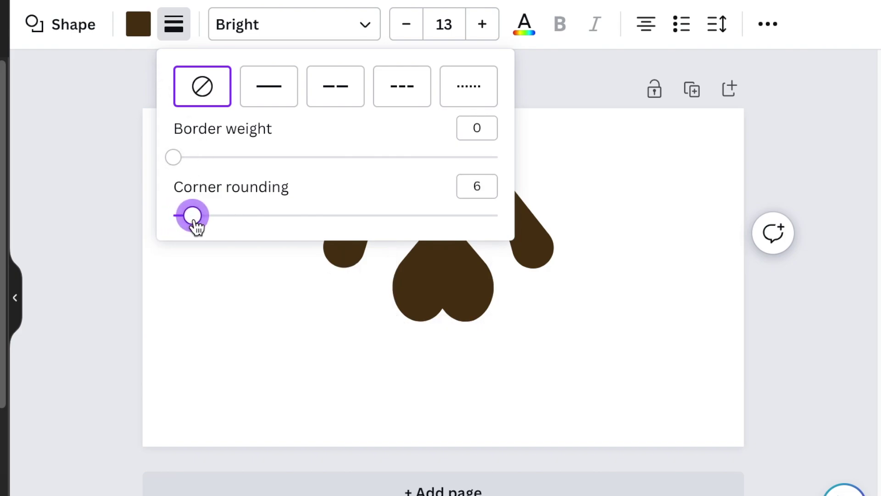
- Round the heart head's corners slightly using Border style
click(240, 322)
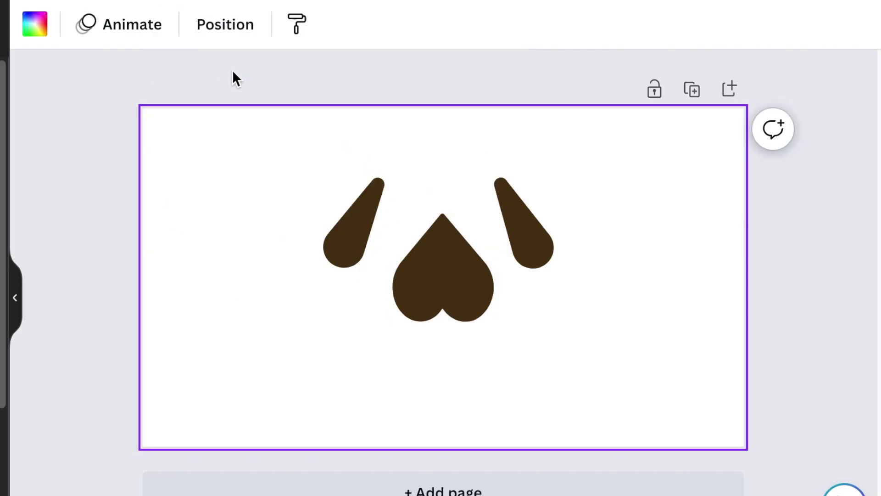
click(428, 271)
click(173, 25)
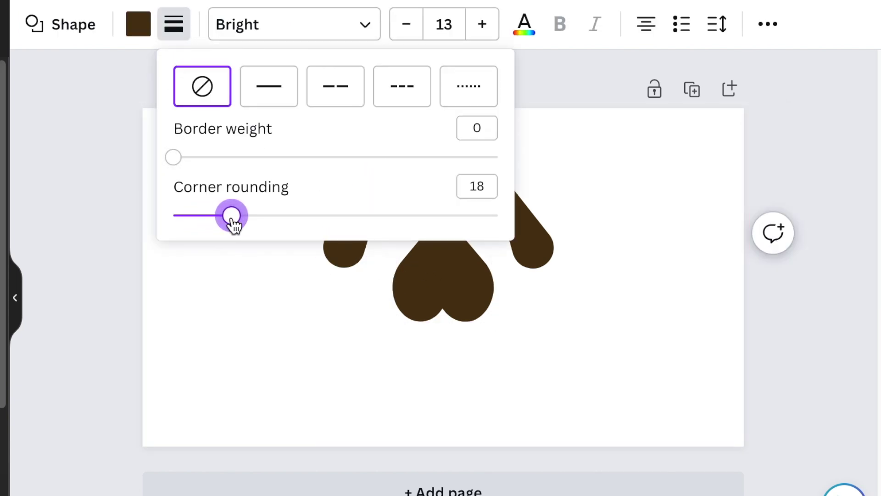
click(193, 310)
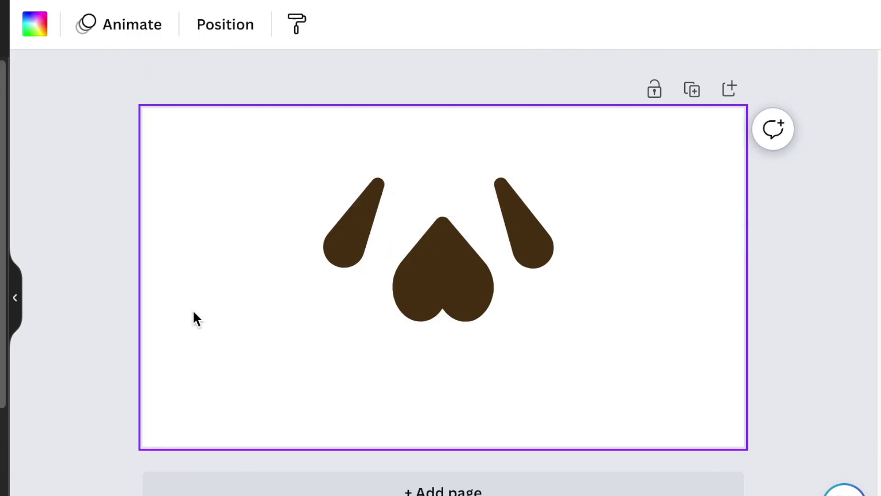
- Narrow the heart head and re-centre it between the ears
click(402, 276)
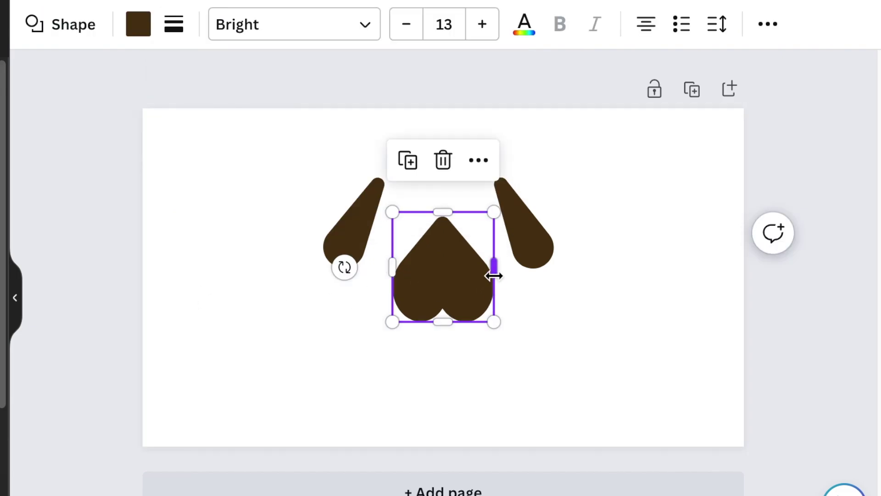
drag(494, 267, 484, 266)
drag(444, 290, 448, 290)
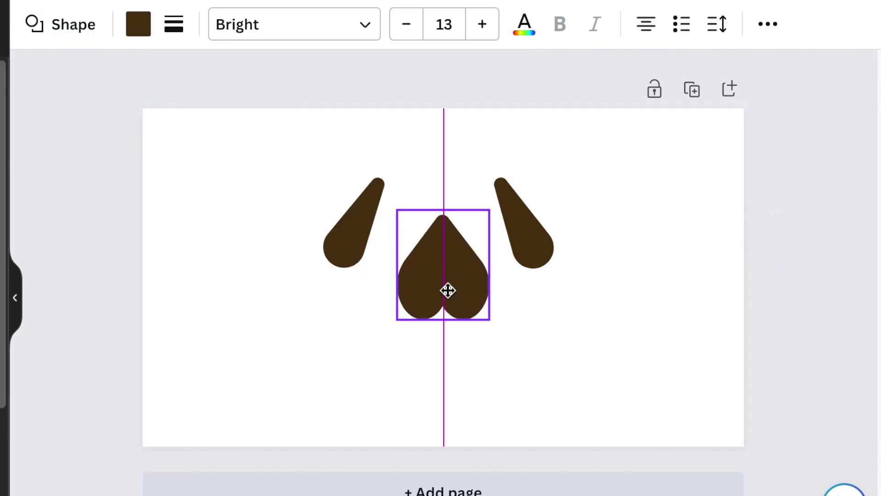
click(305, 315)
- Nudge the left ear slightly inward toward the head
click(341, 227)
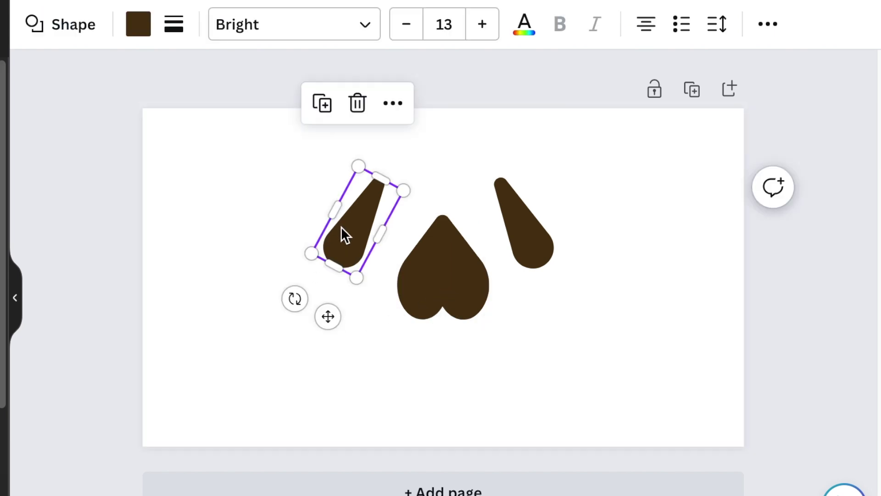
drag(345, 227, 350, 227)
click(28, 290)
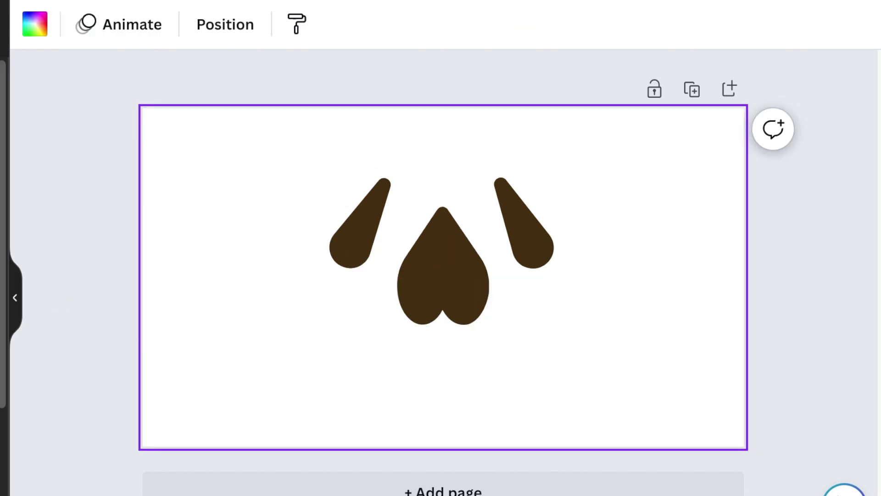
click(443, 294)
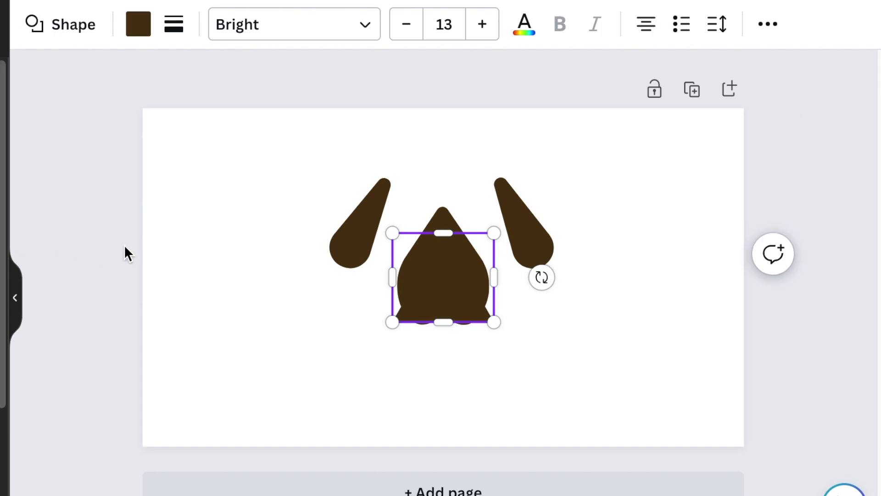
- Move the hidden triangle to the lower right, round its corners to about 72, and make it white
mouse_move(452, 294)
mouse_down()
mouse_move(338, 352)
mouse_move(305, 344)
mouse_up()
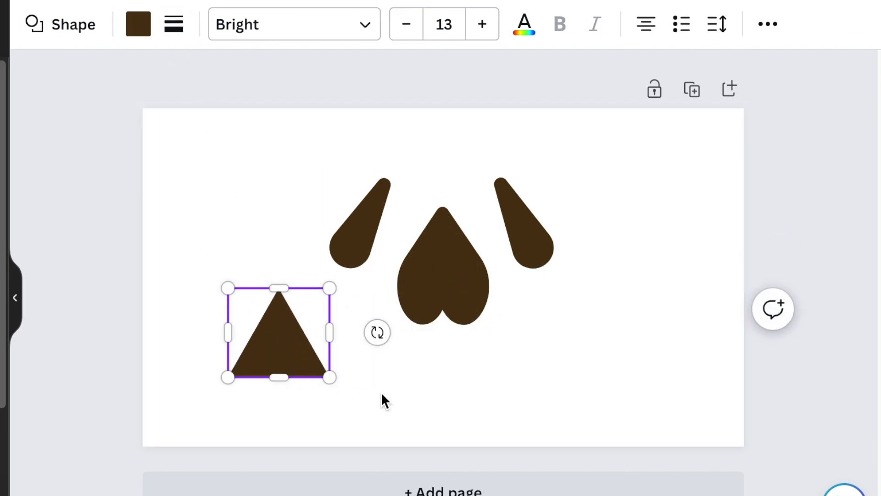
click(460, 407)
drag(298, 365, 680, 363)
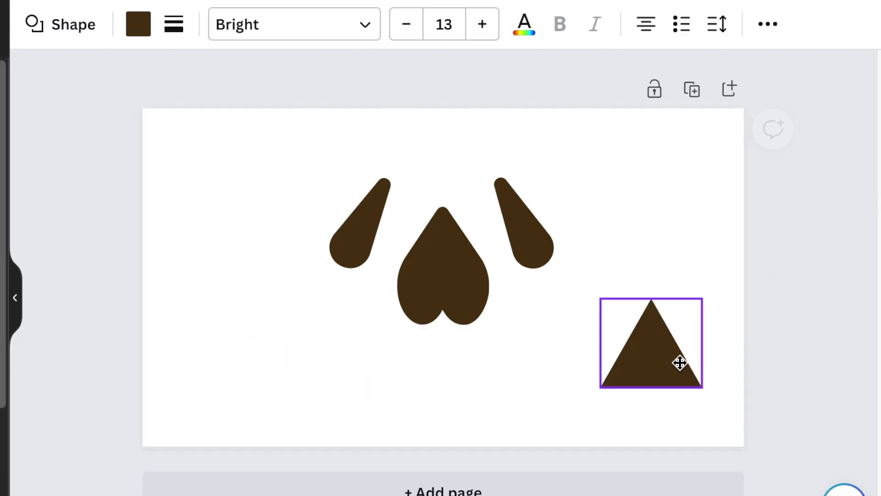
click(174, 24)
drag(173, 215, 403, 215)
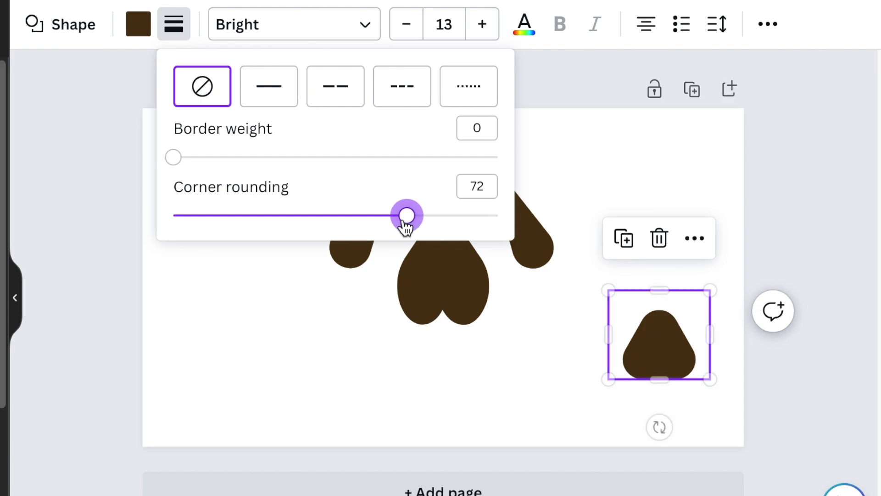
click(141, 30)
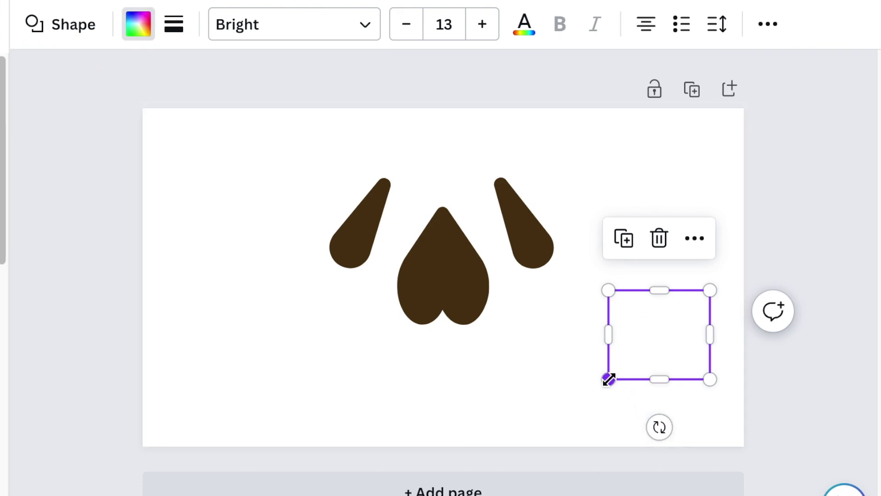
- Shrink the white triangle onto the head and lower its corner rounding to 30
drag(607, 378, 668, 323)
mouse_move(707, 376)
mouse_down()
mouse_move(729, 373)
mouse_move(484, 370)
mouse_move(458, 353)
mouse_move(554, 381)
mouse_move(459, 356)
mouse_up()
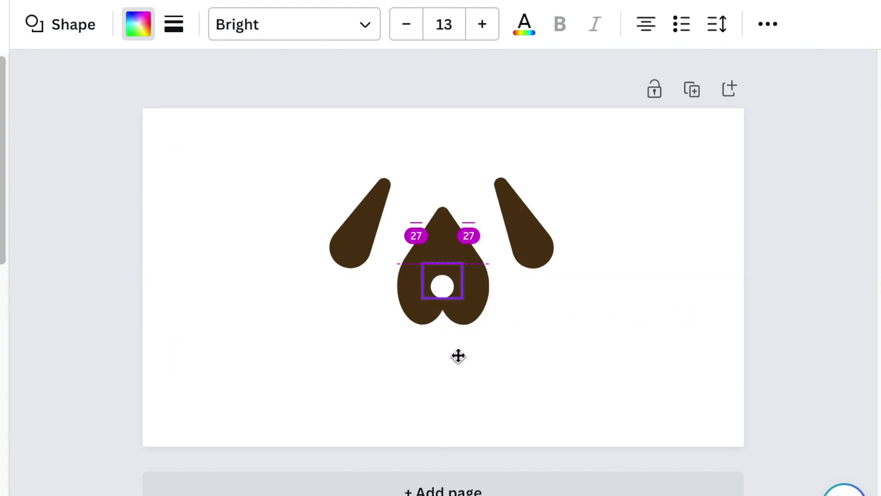
click(174, 24)
drag(406, 215, 390, 215)
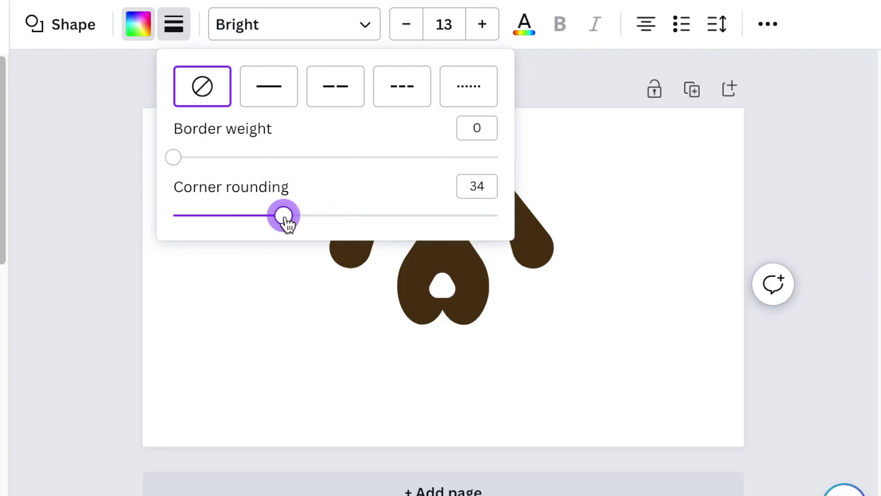
drag(283, 215, 270, 216)
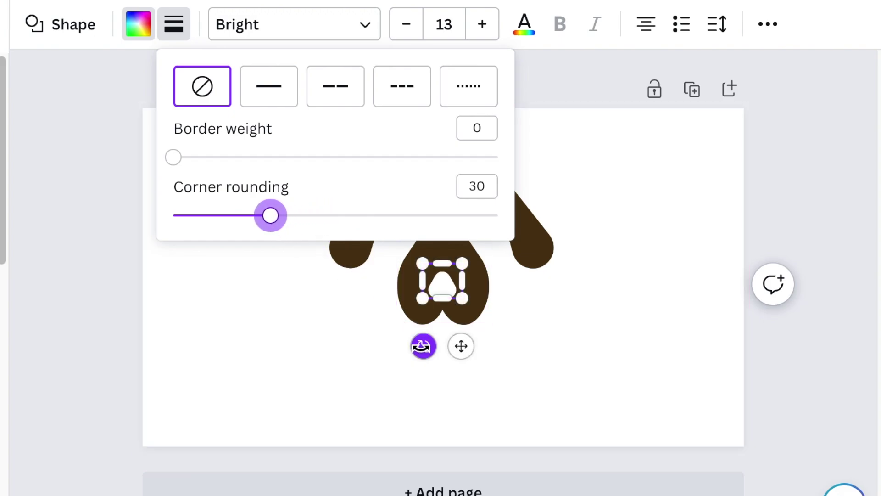
click(421, 348)
- Rotate the nose, centre it on the head, and move the brown circle to the lower left
mouse_move(422, 347)
mouse_down()
mouse_move(477, 278)
mouse_move(466, 249)
mouse_move(443, 238)
mouse_up()
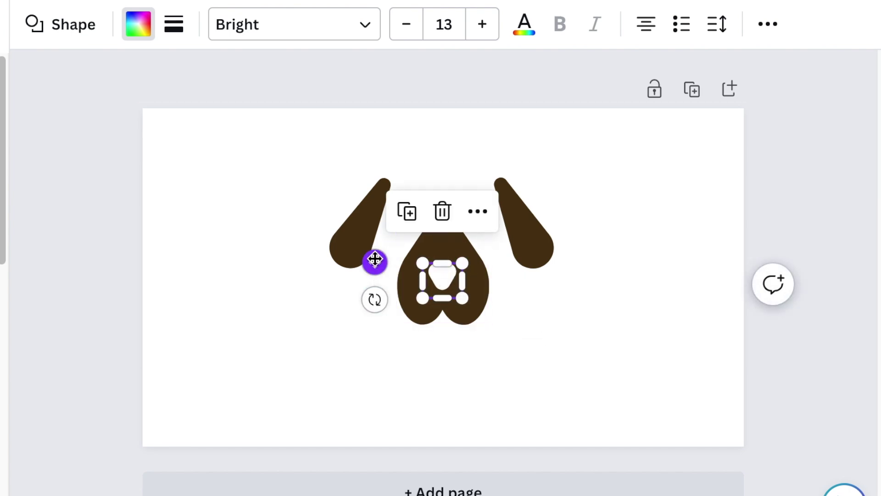
drag(375, 259, 377, 268)
click(307, 366)
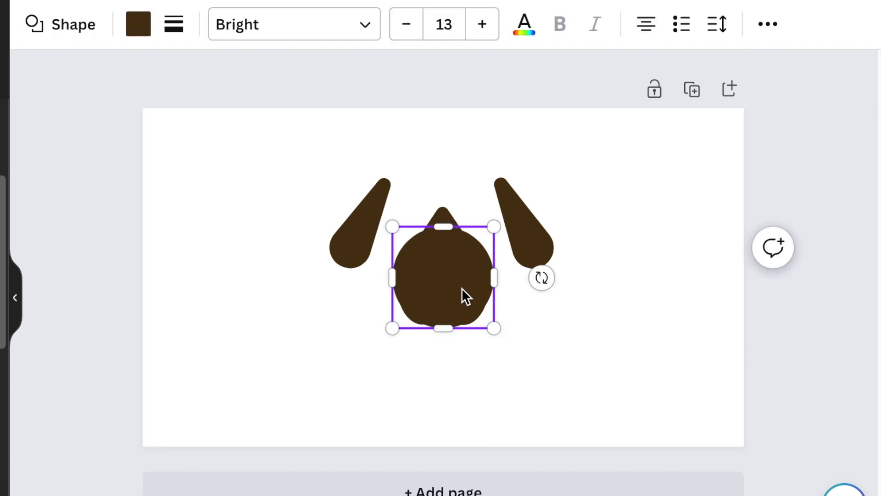
drag(463, 296, 274, 379)
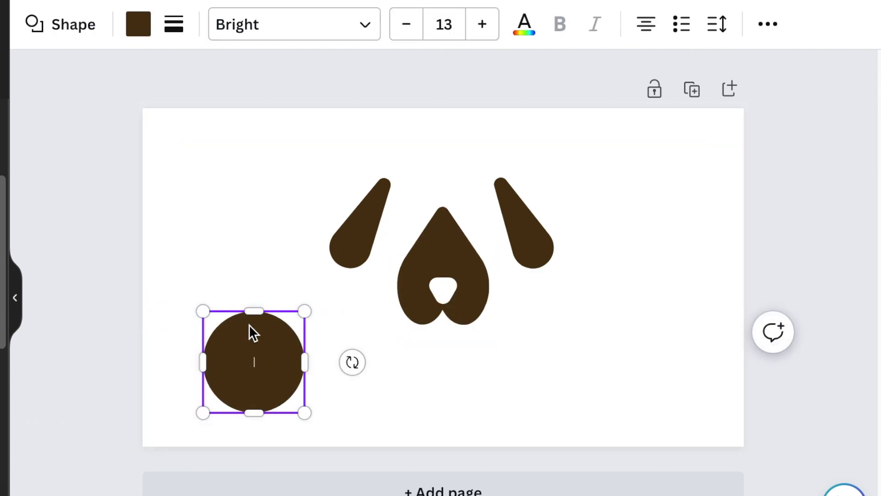
- Flatten the brown circle into a thin oval, duplicate it, and offset the copy to leave an arc
drag(255, 312, 254, 335)
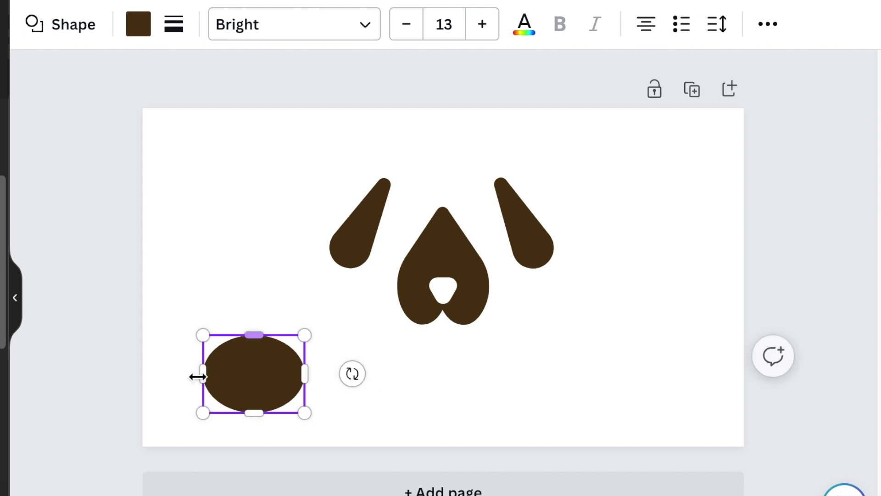
drag(203, 374, 227, 376)
drag(266, 335, 265, 387)
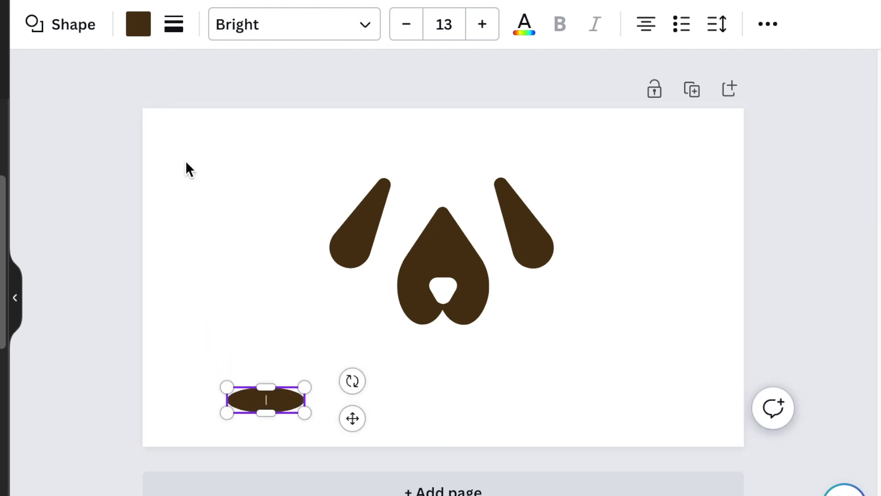
click(403, 436)
click(277, 399)
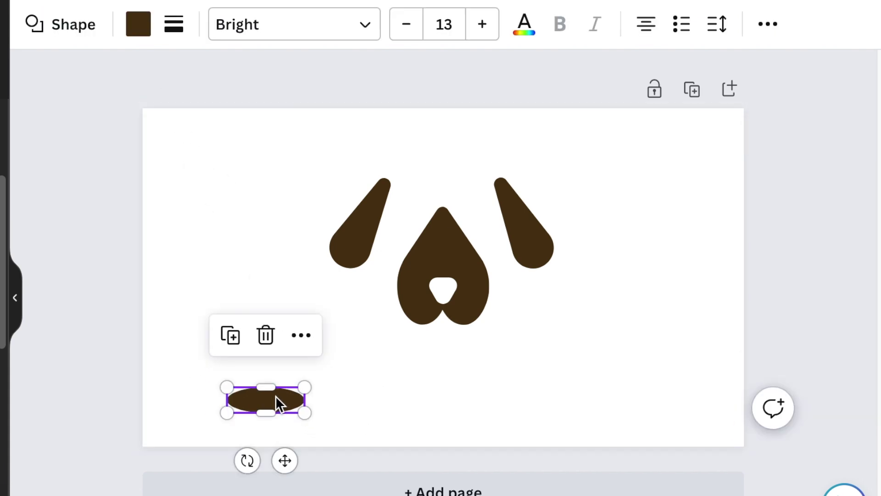
click(237, 342)
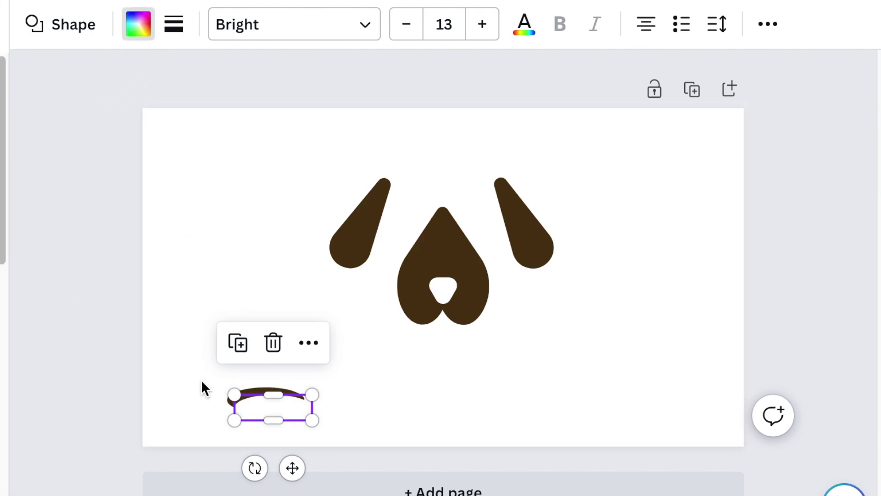
drag(293, 468, 289, 456)
click(427, 417)
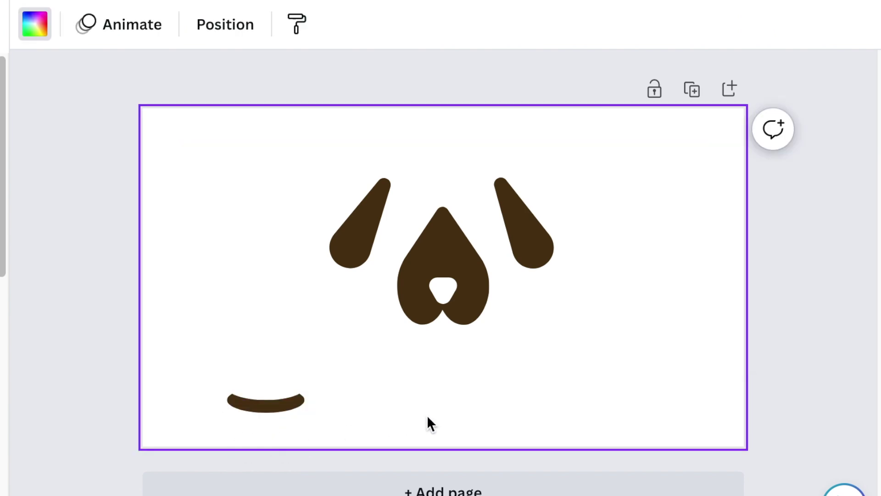
- Place the curved mouth arc just below the nose
click(296, 397)
click(275, 423)
drag(275, 406, 453, 339)
click(569, 363)
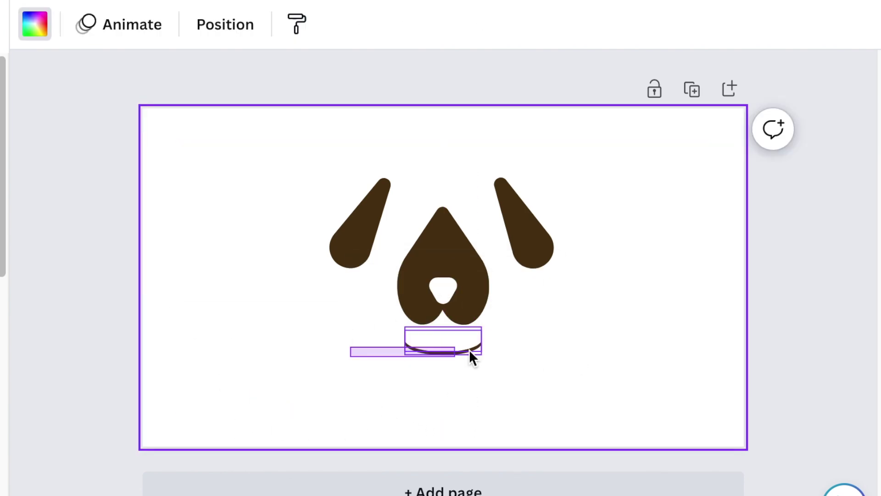
key(Escape)
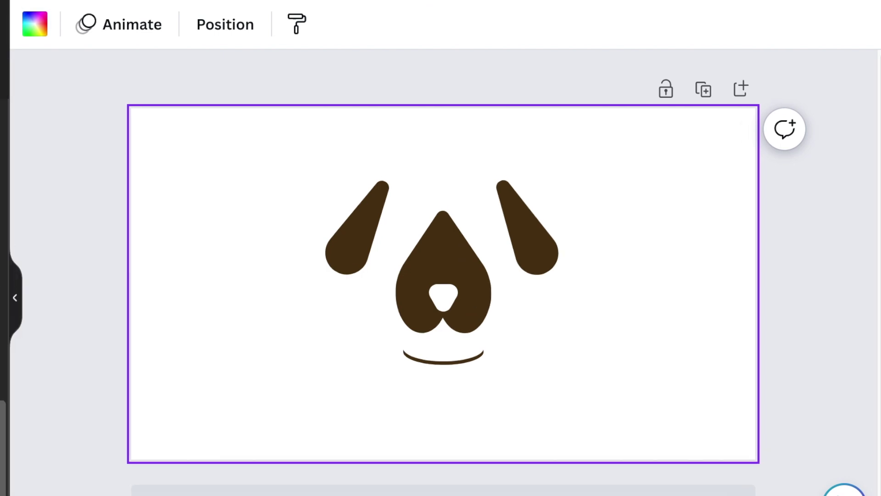
click(437, 283)
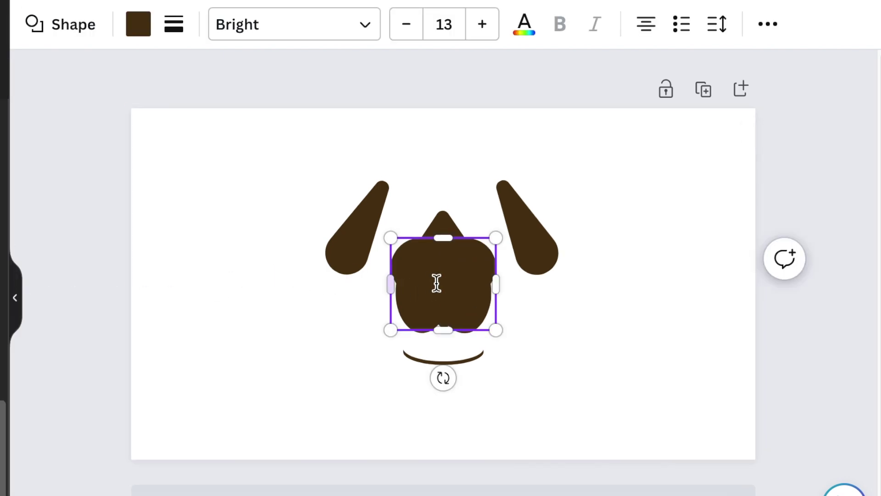
- Move a heart to the lower left, turn it onto its side, and squash it shorter
click(367, 326)
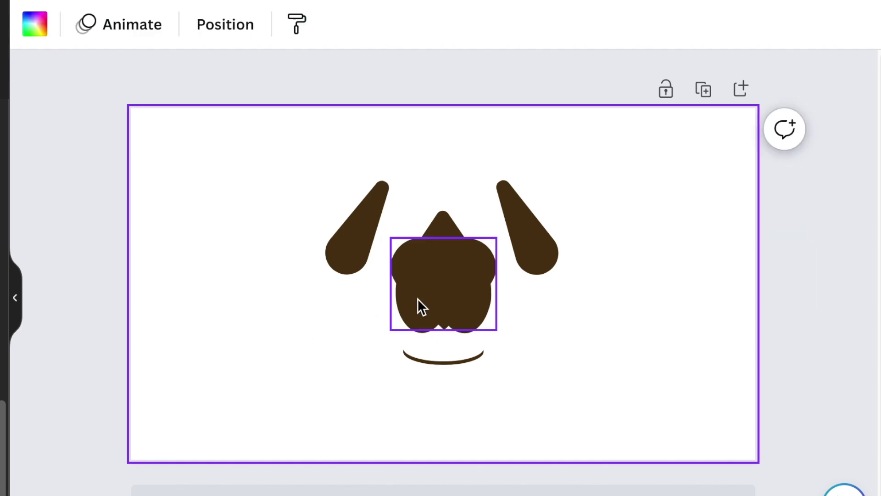
mouse_move(428, 283)
mouse_down()
mouse_move(359, 342)
mouse_move(229, 363)
mouse_up()
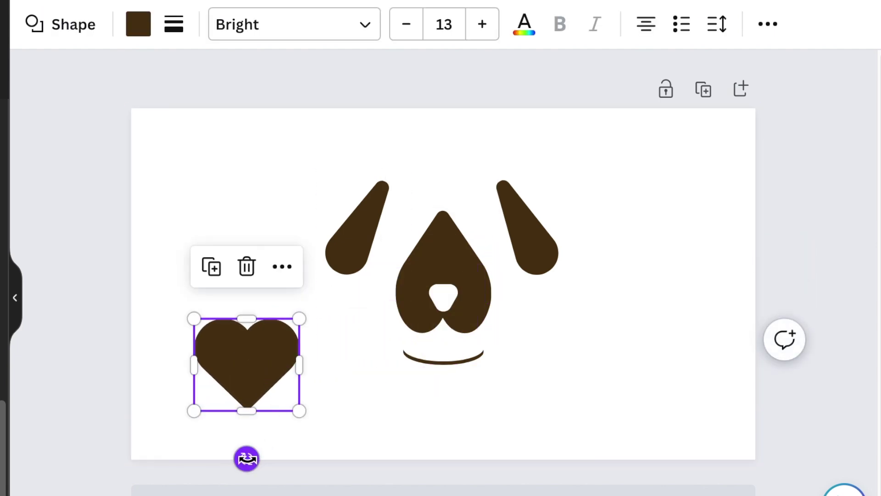
mouse_move(246, 455)
mouse_down()
mouse_move(111, 387)
mouse_move(107, 370)
mouse_up()
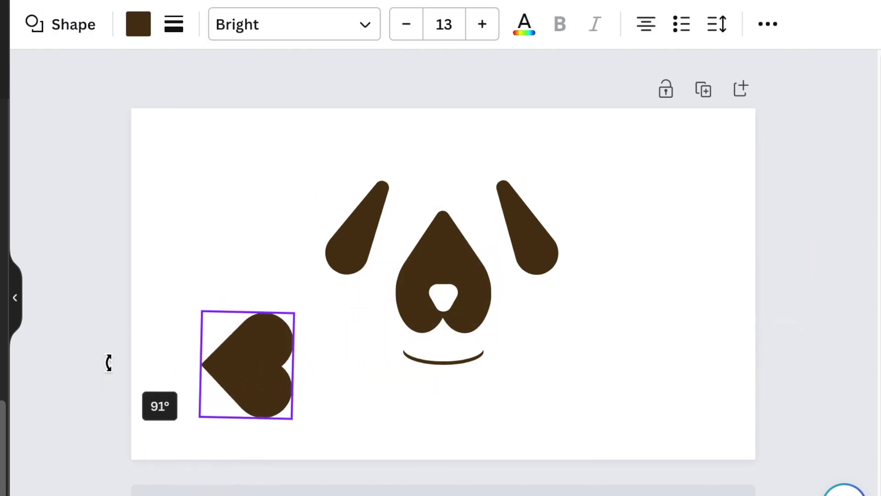
drag(109, 363, 110, 365)
drag(275, 378, 236, 381)
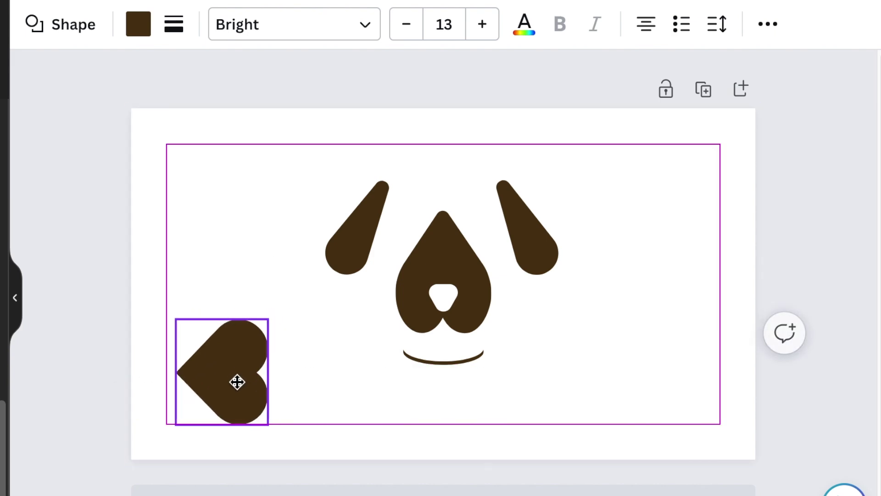
drag(212, 329, 210, 349)
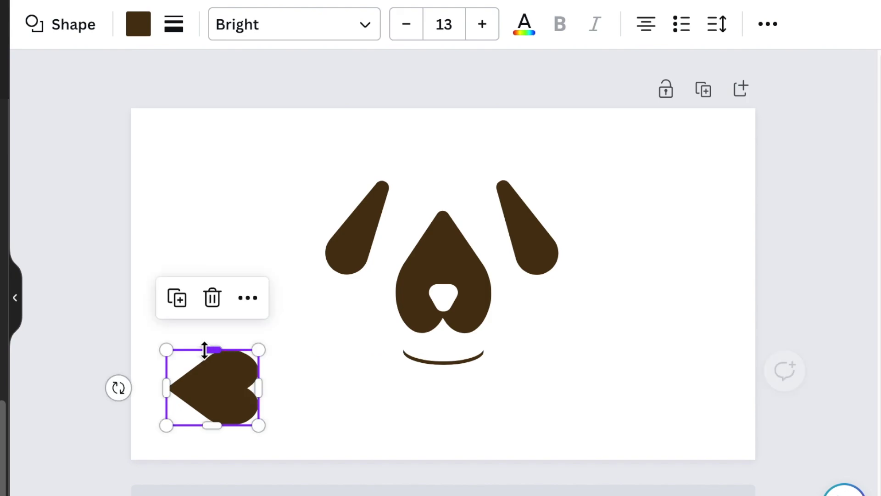
click(150, 293)
- Duplicate the sideways heart, rotate the copy the opposite way, and overlap the two
click(216, 413)
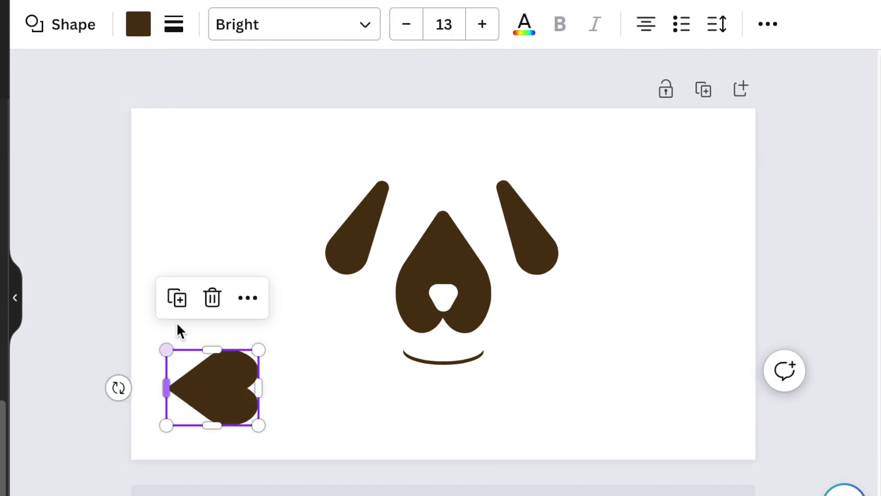
click(182, 301)
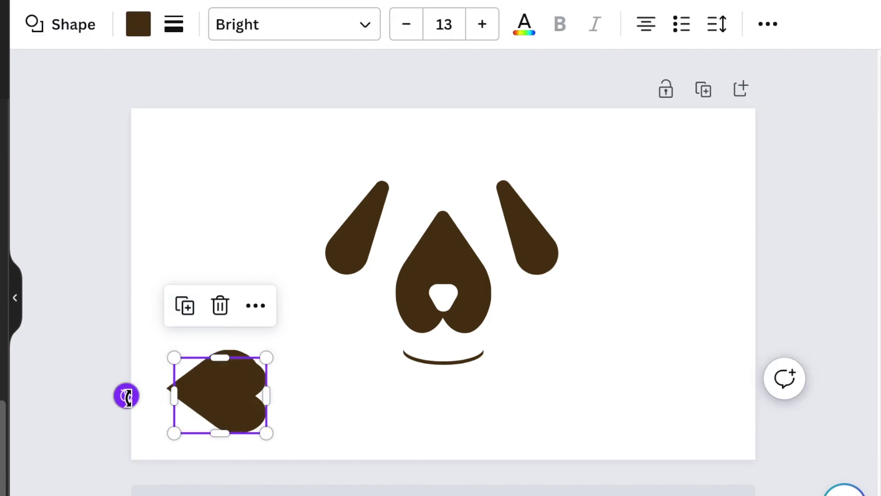
mouse_move(126, 396)
mouse_down()
mouse_move(311, 412)
mouse_move(307, 394)
mouse_up()
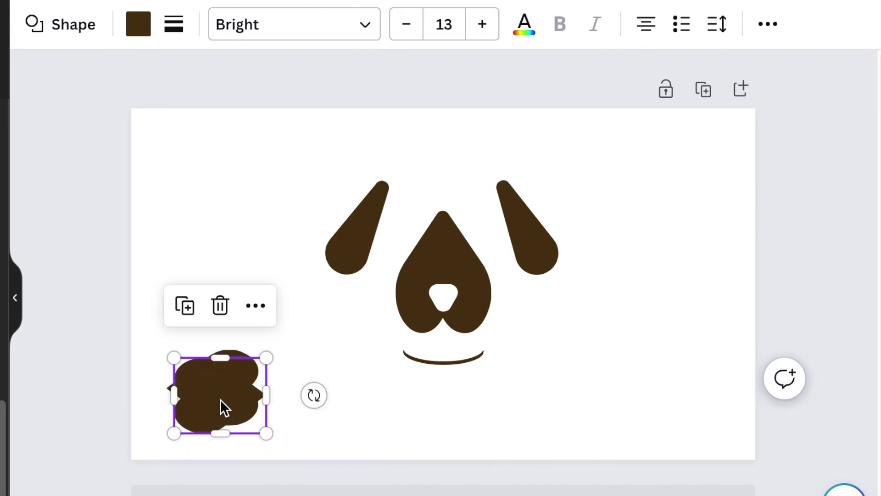
drag(222, 407, 253, 397)
click(161, 439)
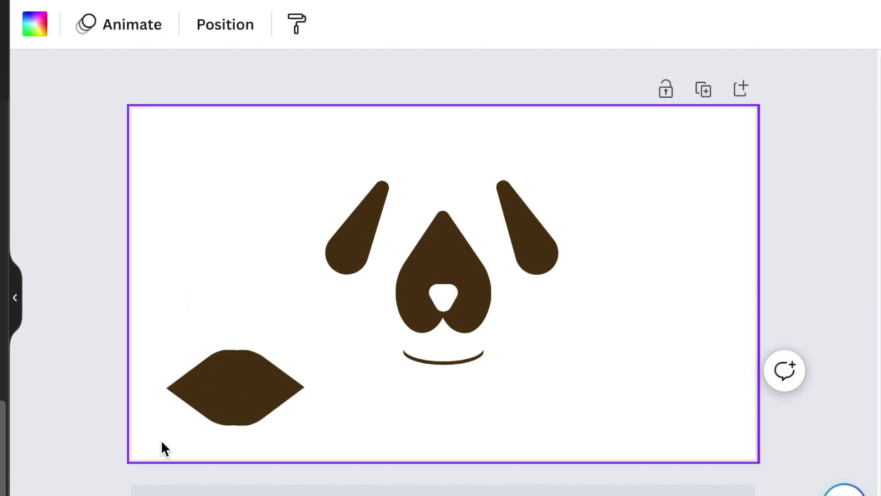
- Group both heart halves into one eye shape and shrink the group
click(263, 396)
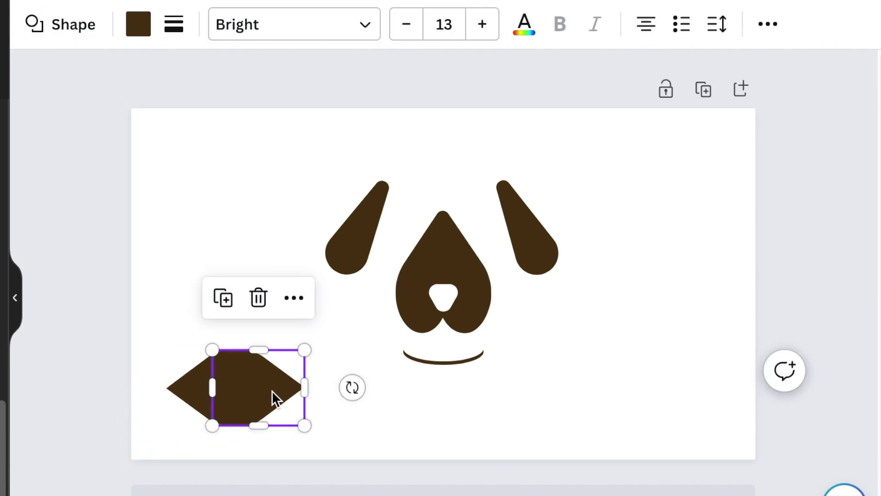
click(346, 423)
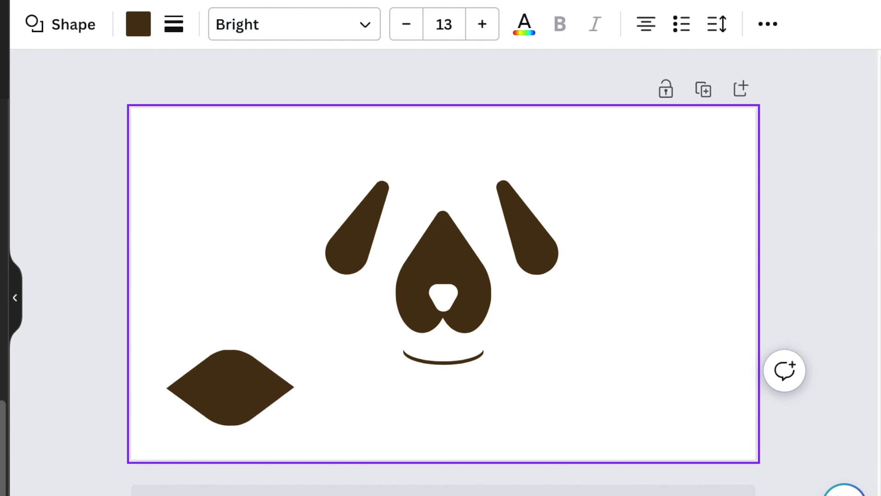
click(92, 374)
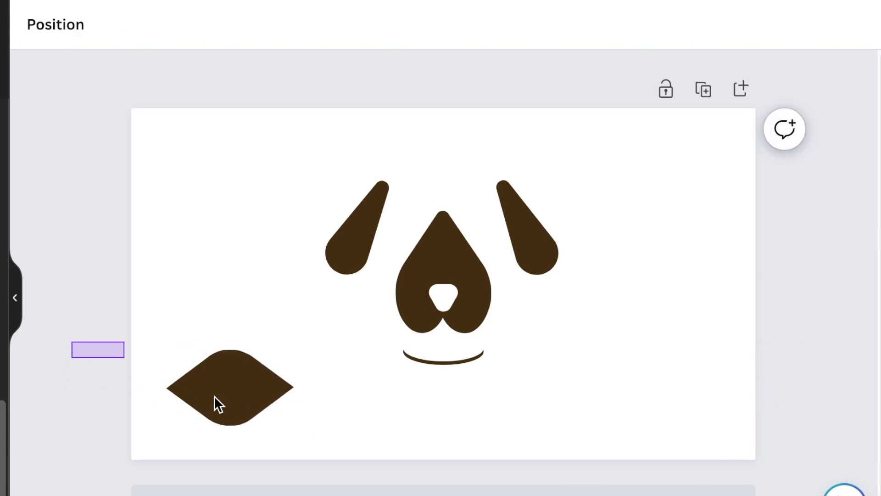
drag(214, 396, 257, 436)
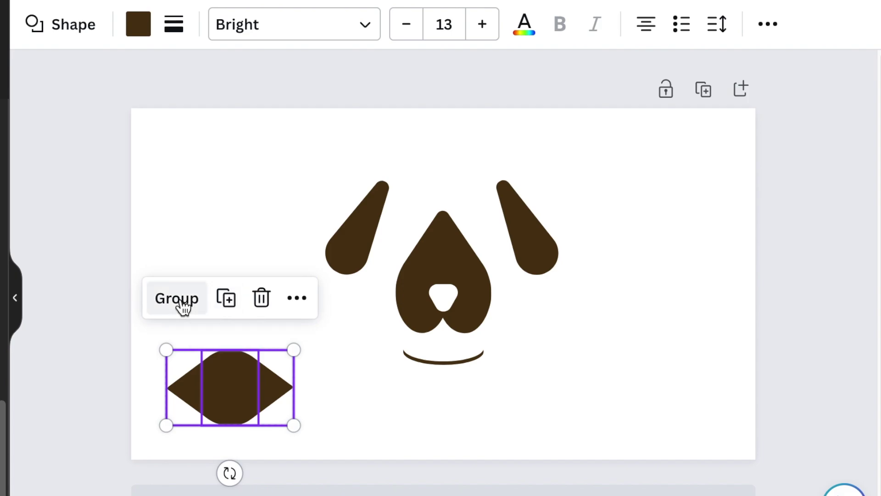
click(180, 304)
drag(294, 349, 175, 390)
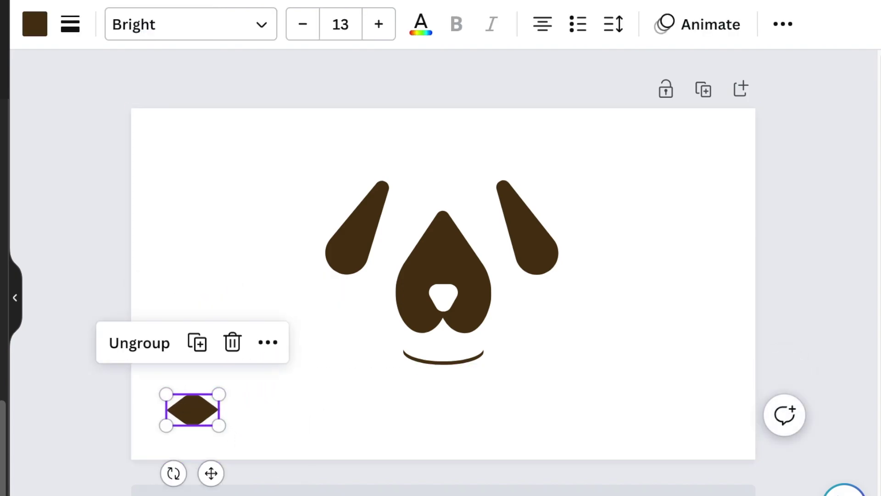
- Shrink the grouped eye to about 33x20 and place it up beside the dog's face
scroll(434, 292, up, 5)
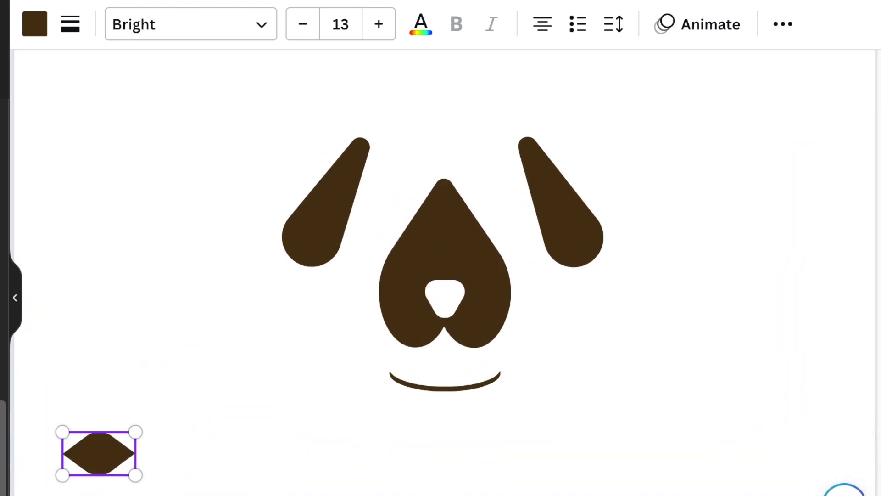
scroll(434, 270, up, 1)
scroll(434, 270, up, 2)
scroll(434, 271, up, 3)
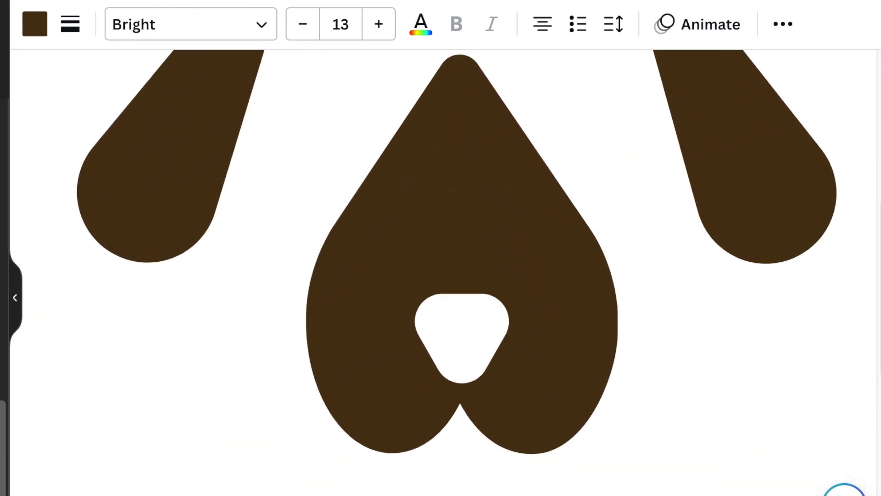
scroll(440, 253, right, 4)
scroll(440, 252, left, 2)
scroll(441, 253, left, 10)
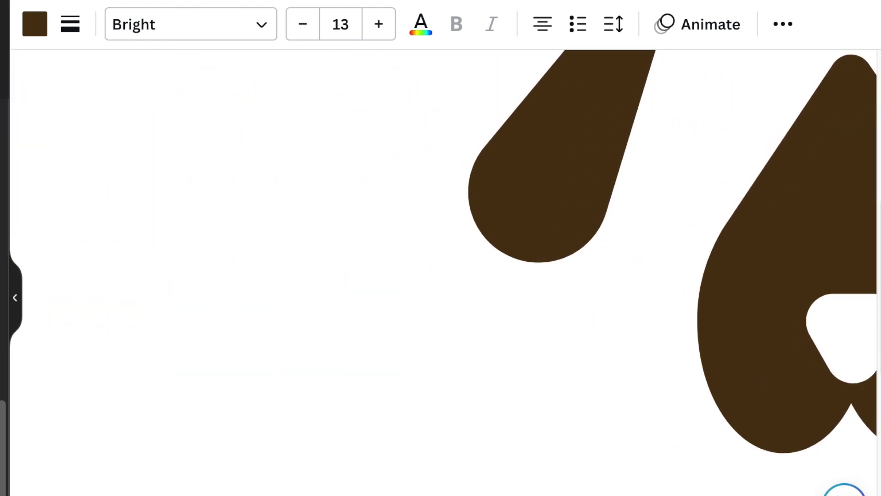
scroll(440, 252, left, 2)
scroll(386, 385, down, 5)
drag(245, 357, 112, 415)
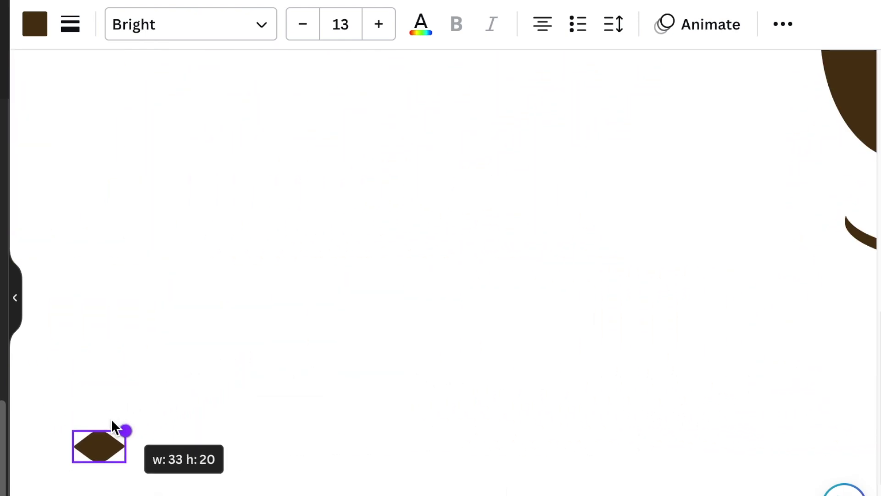
drag(99, 446, 430, 272)
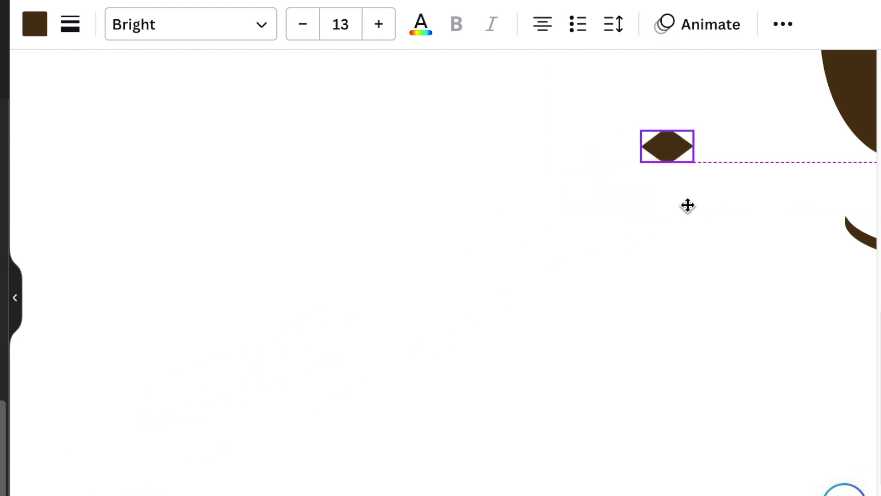
drag(540, 280, 351, 166)
click(119, 325)
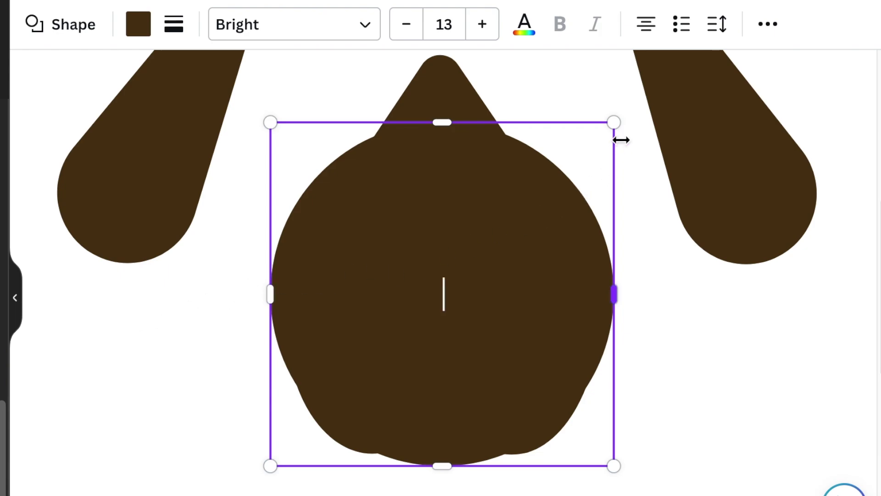
- Shrink the circle into a tiny pupil dot, centre it in the eye, and recolour it
drag(615, 121, 230, 395)
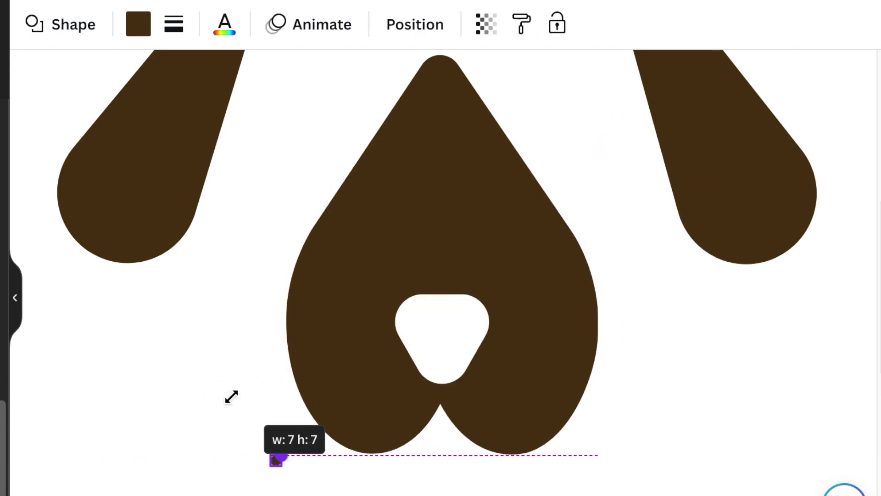
drag(275, 460, 117, 430)
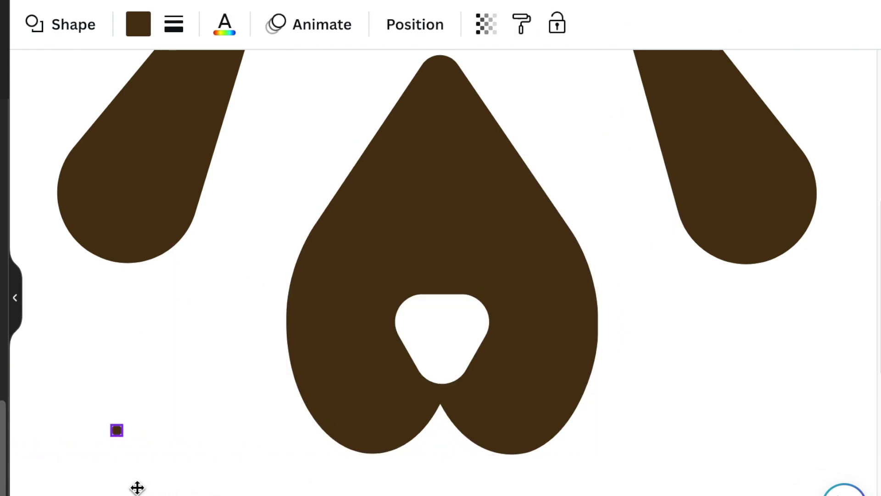
ctrl+scroll(132, 487, down, 3)
ctrl+scroll(131, 487, down, 2)
ctrl+scroll(131, 487, down, 1)
ctrl+scroll(440, 270, up, 3)
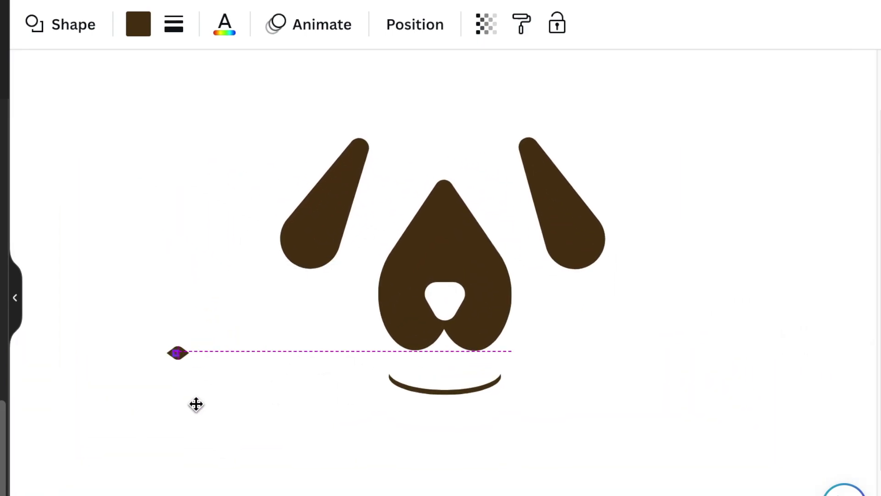
drag(195, 403, 198, 404)
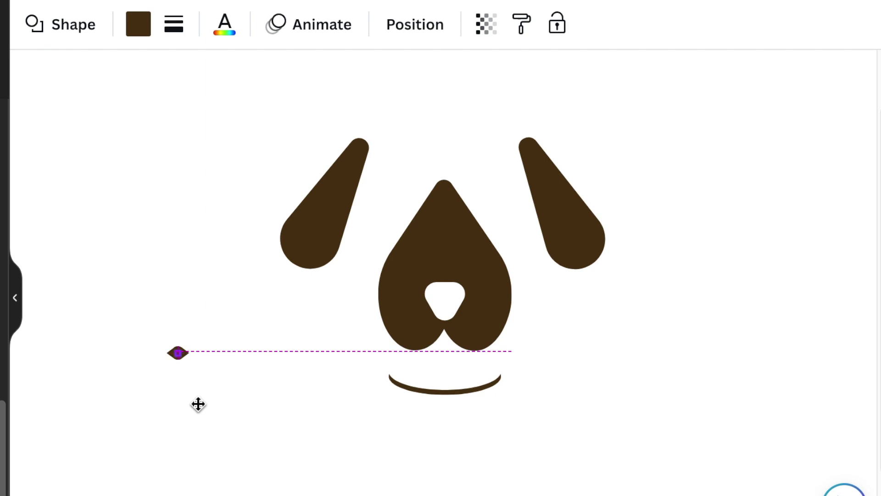
click(138, 24)
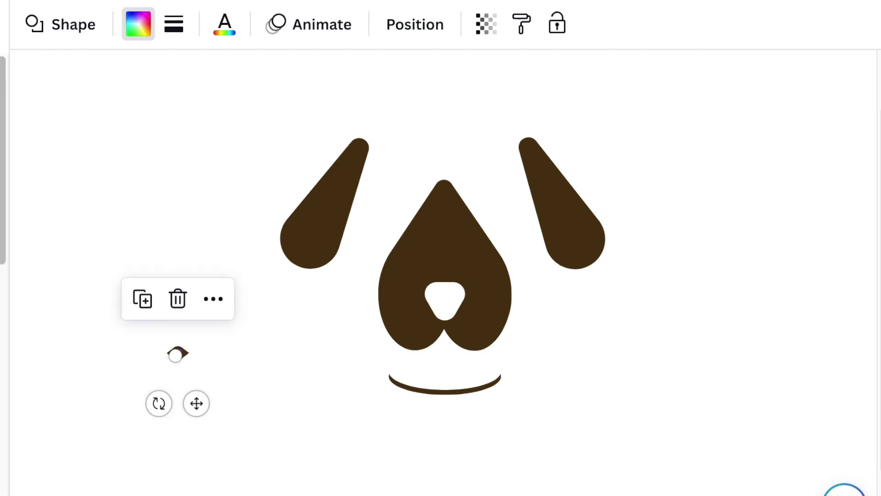
- Group the eye with its pupil, duplicate it, and position both eyes beside the nose
drag(85, 229, 214, 393)
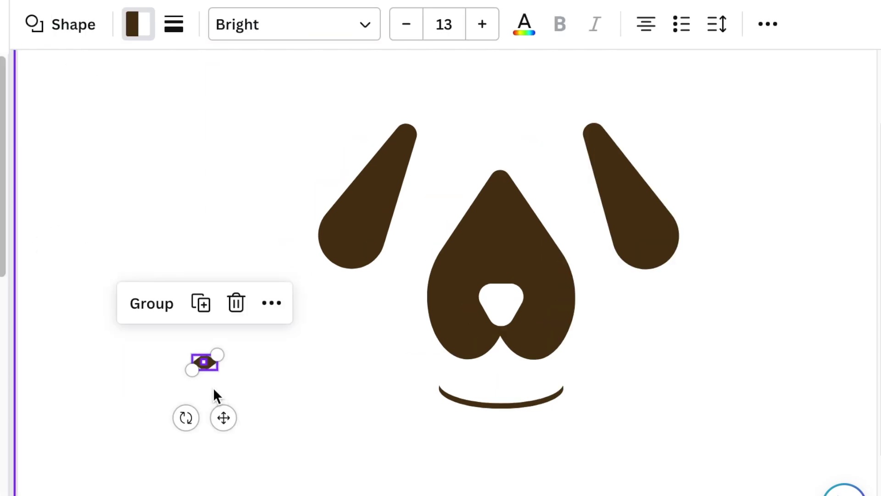
click(161, 305)
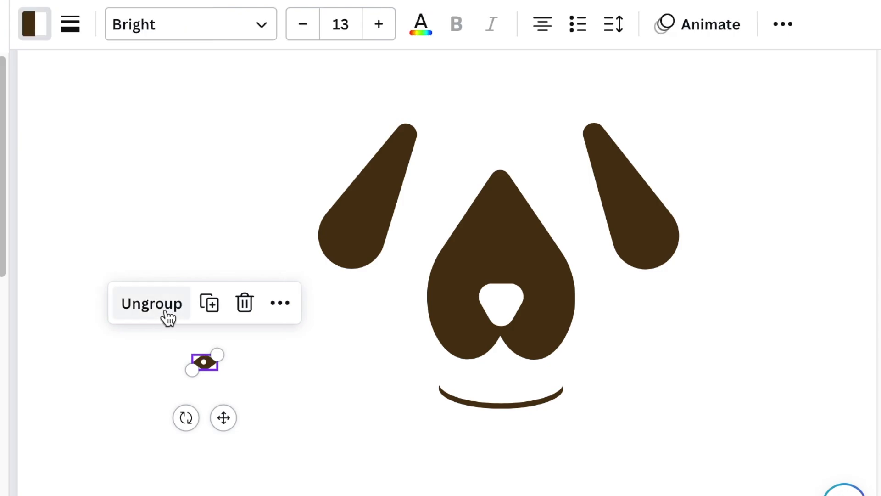
click(209, 305)
mouse_move(237, 430)
mouse_down()
mouse_move(592, 262)
mouse_move(583, 233)
mouse_up()
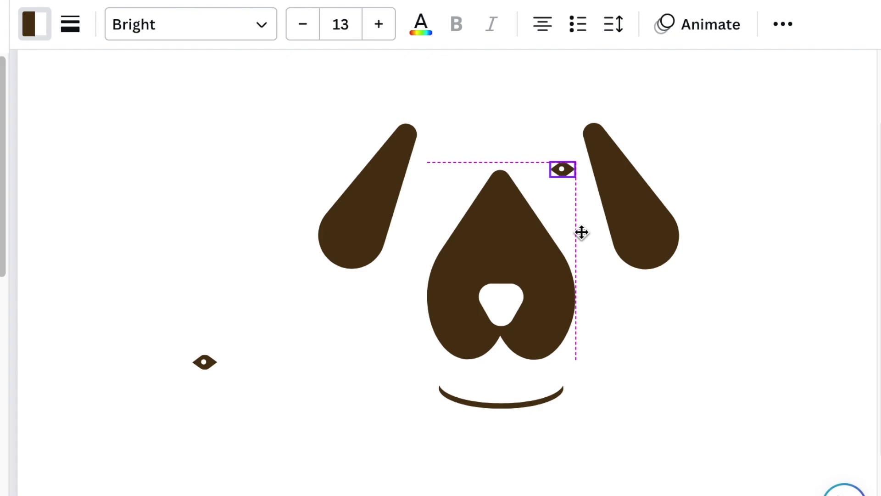
drag(195, 369, 435, 178)
key(ctrl+minus)
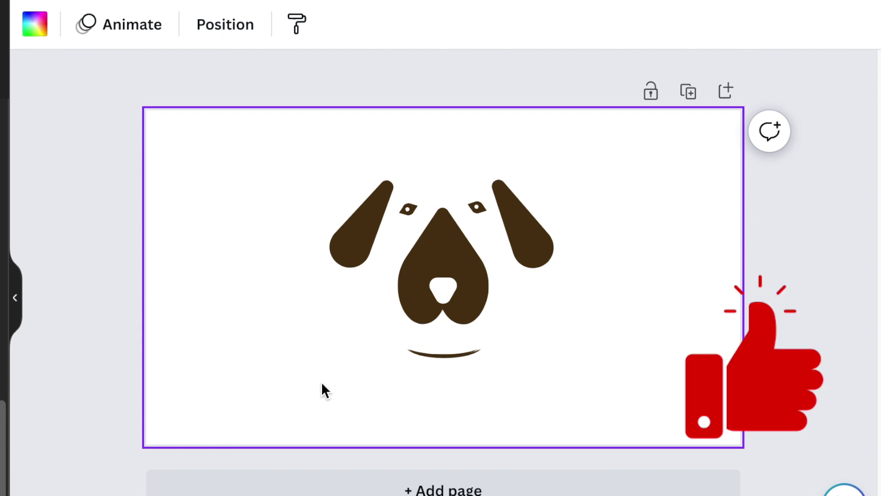
- Add a brown Lexend Peta 'PET HARMORY' title below the dog face
key(t)
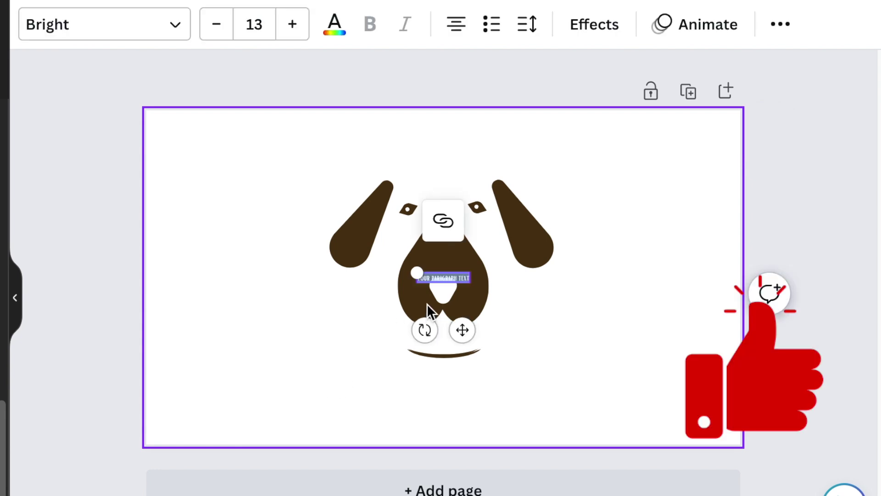
drag(422, 281, 218, 301)
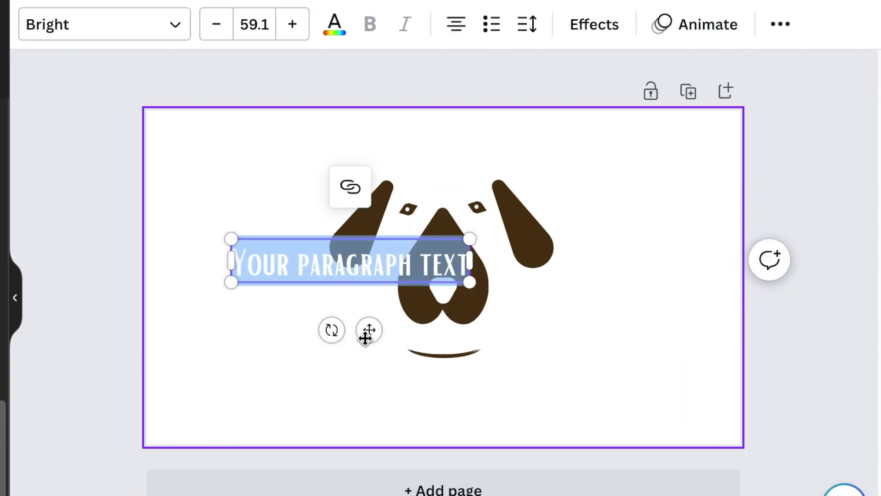
mouse_move(366, 331)
mouse_down()
mouse_move(406, 453)
mouse_move(466, 480)
mouse_up()
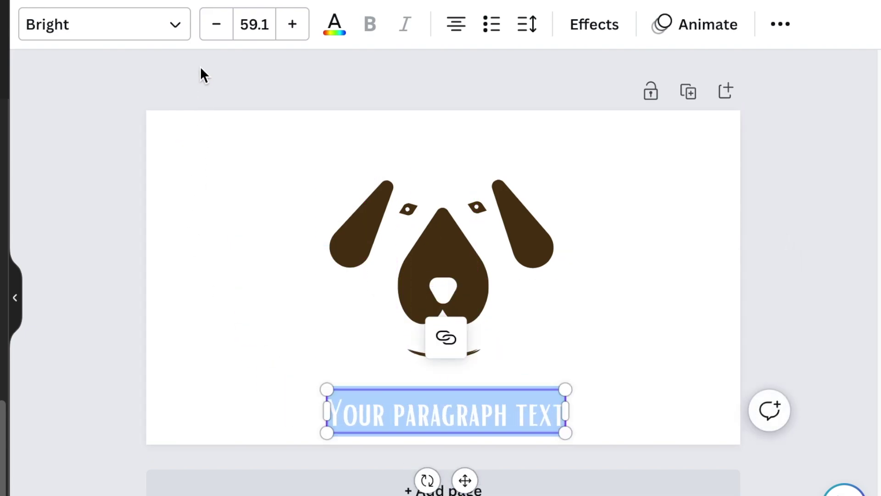
click(175, 28)
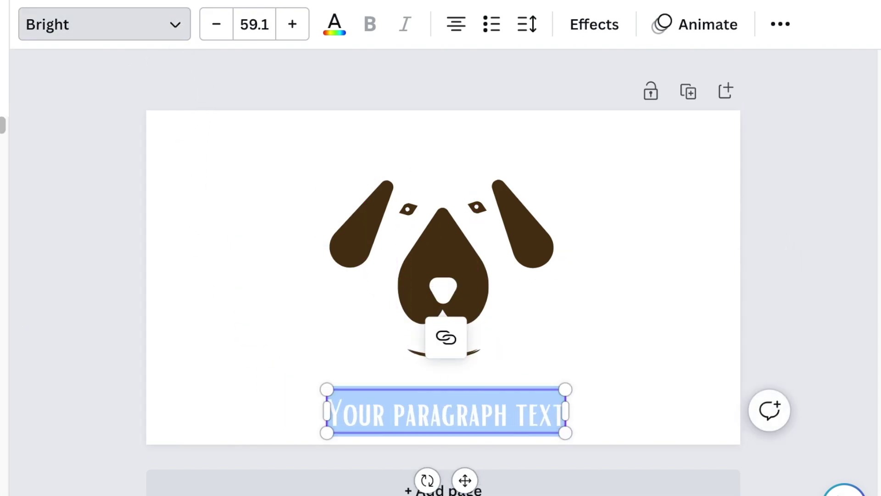
click(130, 419)
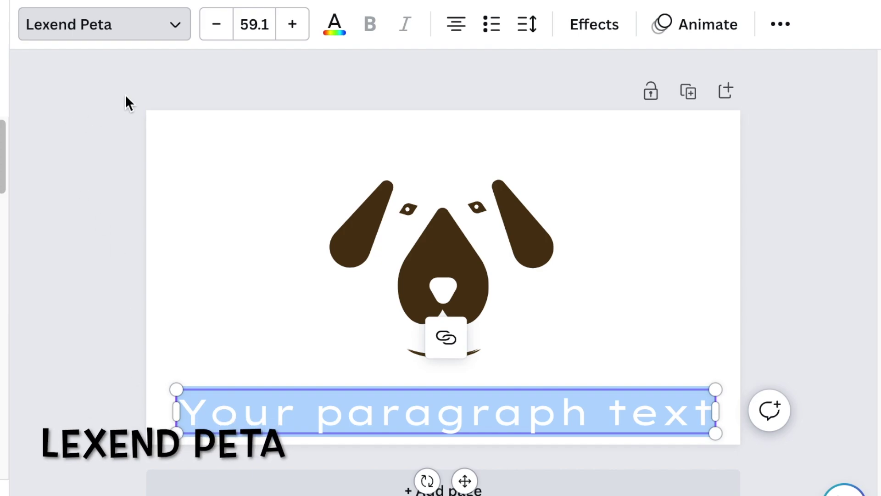
click(334, 35)
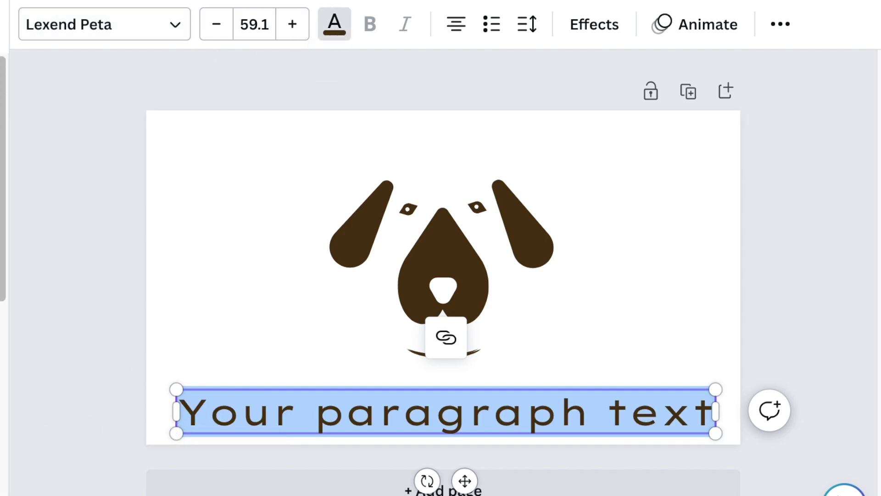
click(209, 419)
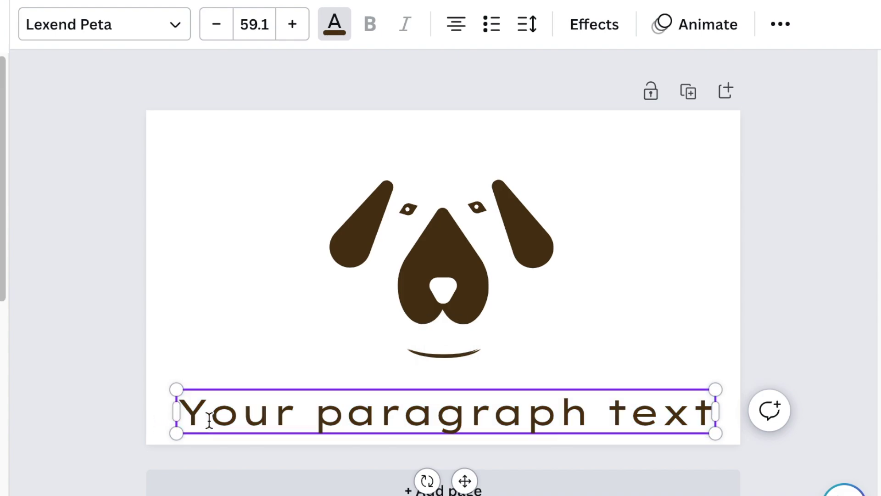
triple_click(209, 418)
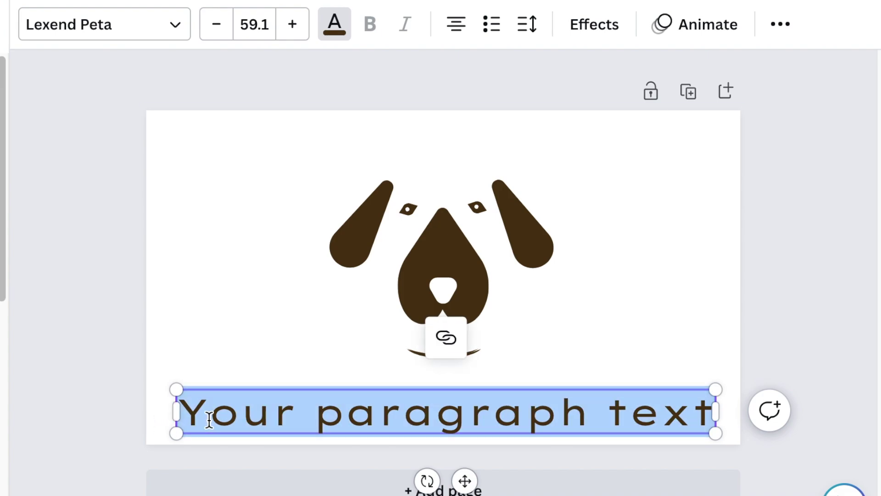
text(P)
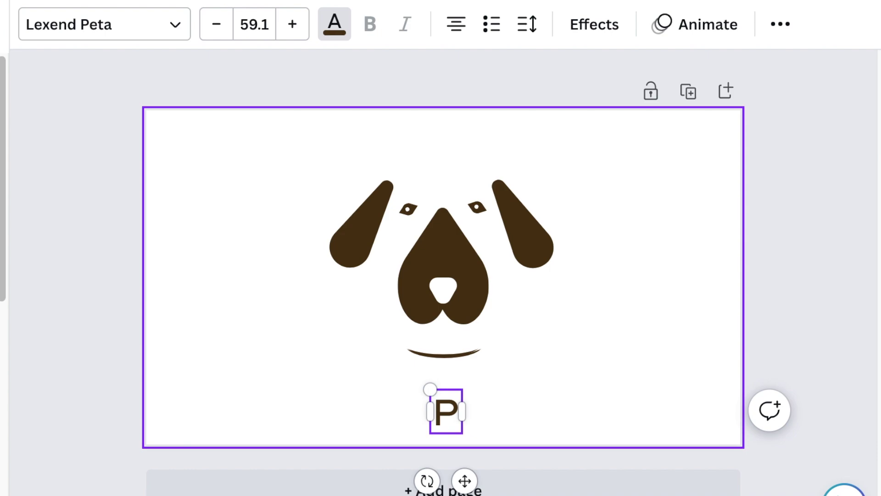
text(ET HARMORY)
key(Escape)
- Move the logo up and add a smaller matching 'Happy Pets, ALWAYS!' tagline under the title
key(ctrl+a)
drag(595, 433, 539, 378)
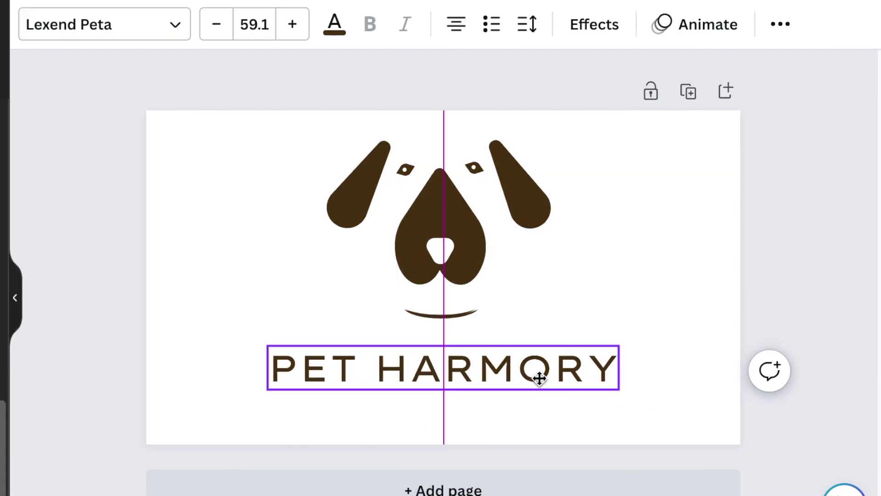
key(t)
mouse_move(462, 331)
mouse_down()
mouse_move(416, 456)
mouse_move(457, 459)
mouse_up()
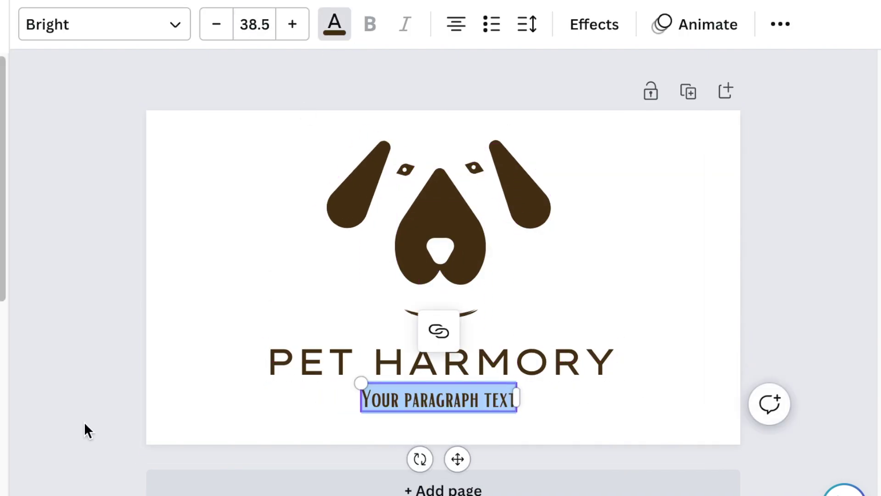
key(ctrl+alt+v)
text(Ha)
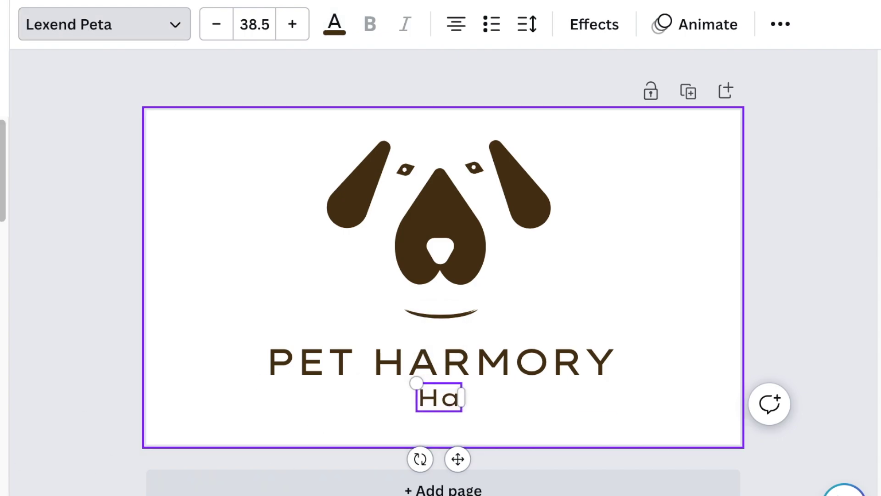
text(ppy Pets, ALWAYS)
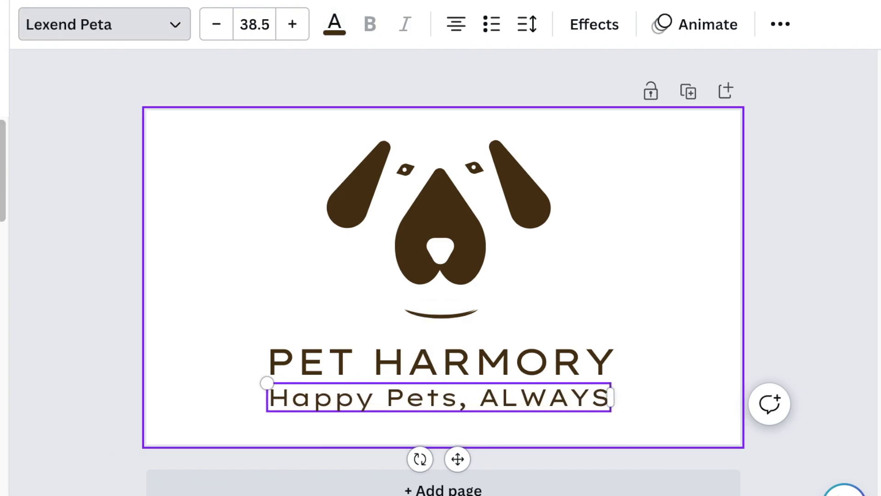
text(!)
key(Escape)
mouse_move(269, 384)
mouse_down()
mouse_move(321, 385)
mouse_move(302, 377)
mouse_up()
click(197, 256)
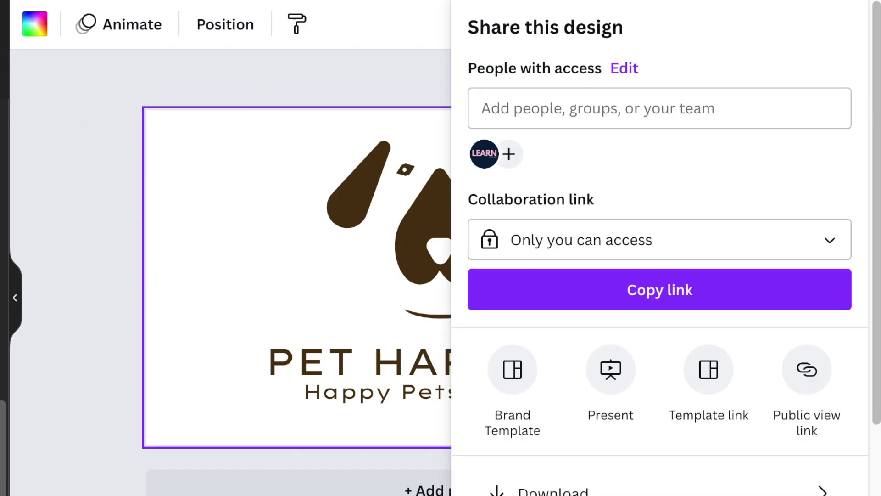
- Download the dog logo design as a transparent-background PNG file
click(785, 485)
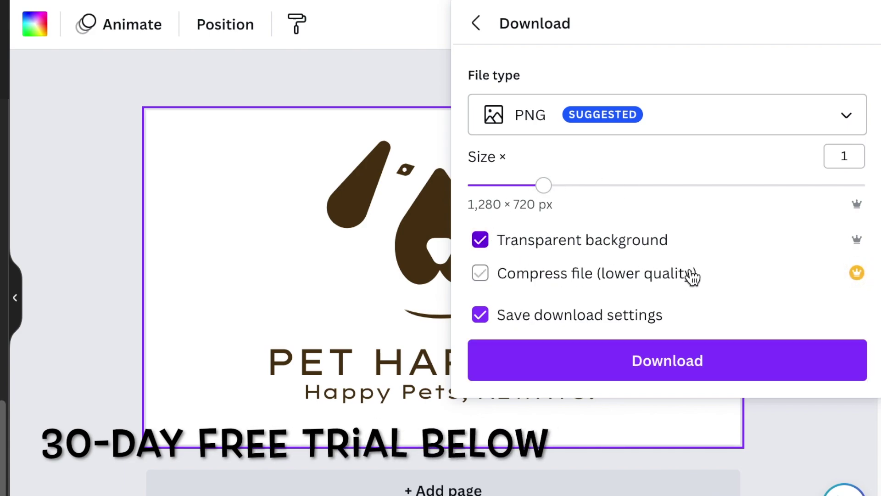
click(661, 362)
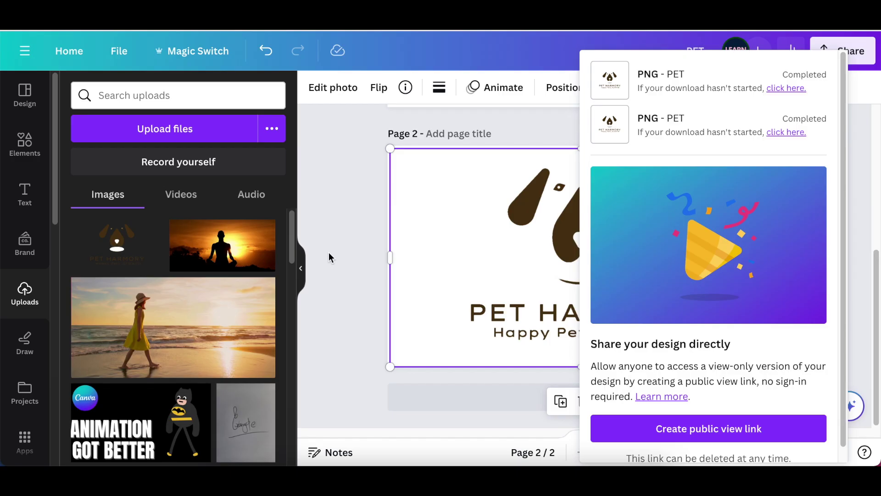
- Replace the image on page 2 with the uploaded logo, stretched to fill the page
click(328, 251)
click(464, 268)
key(Delete)
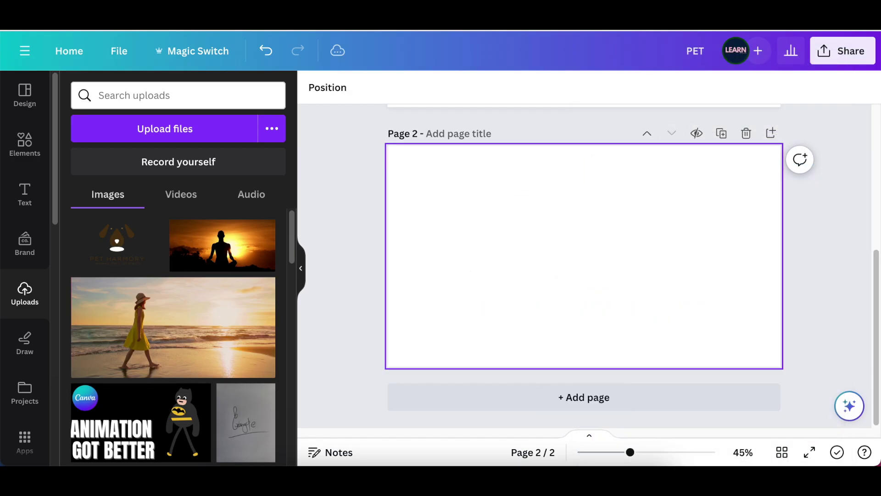
click(116, 246)
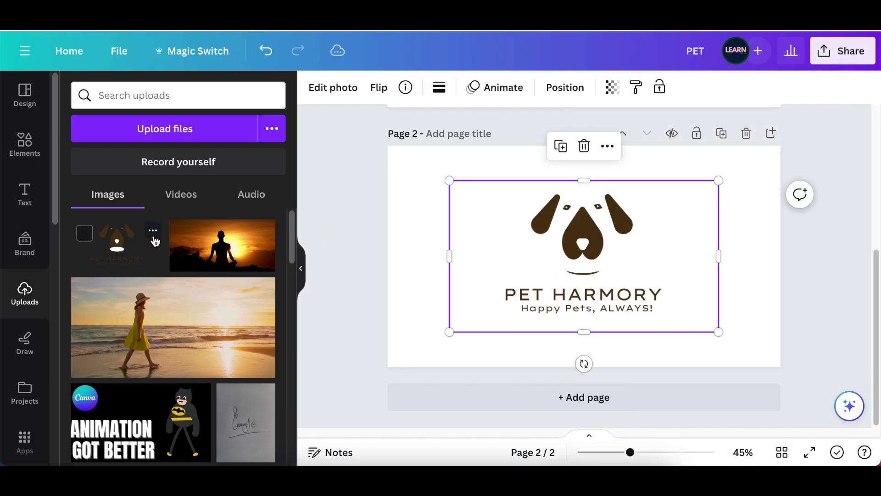
drag(719, 180, 780, 145)
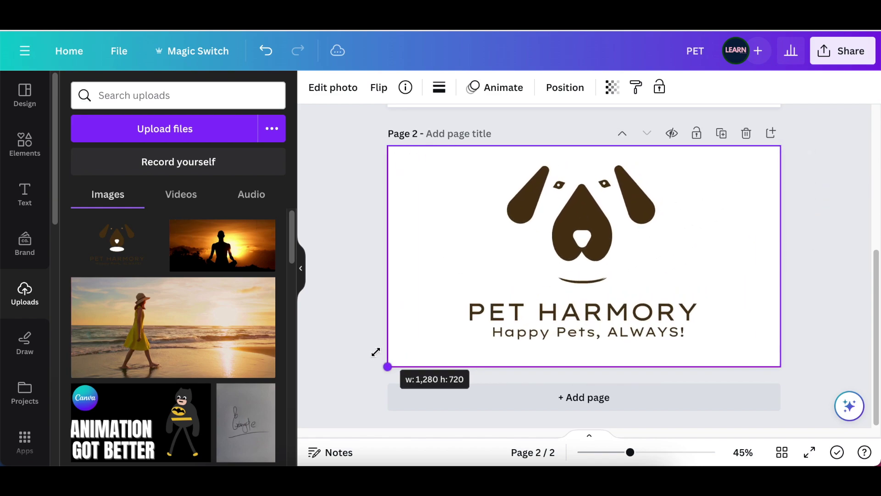
drag(451, 334, 377, 349)
- Remove the logo's background using the old photo editor, then bring up the download settings
click(334, 88)
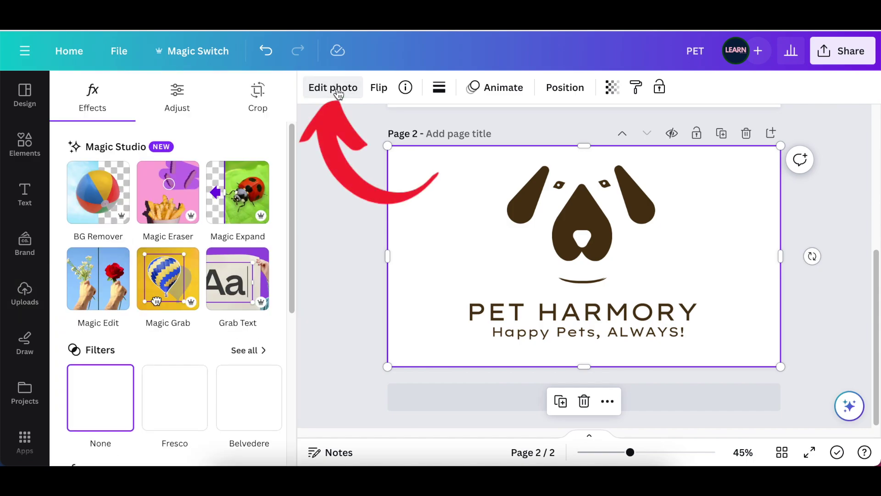
drag(291, 160, 293, 345)
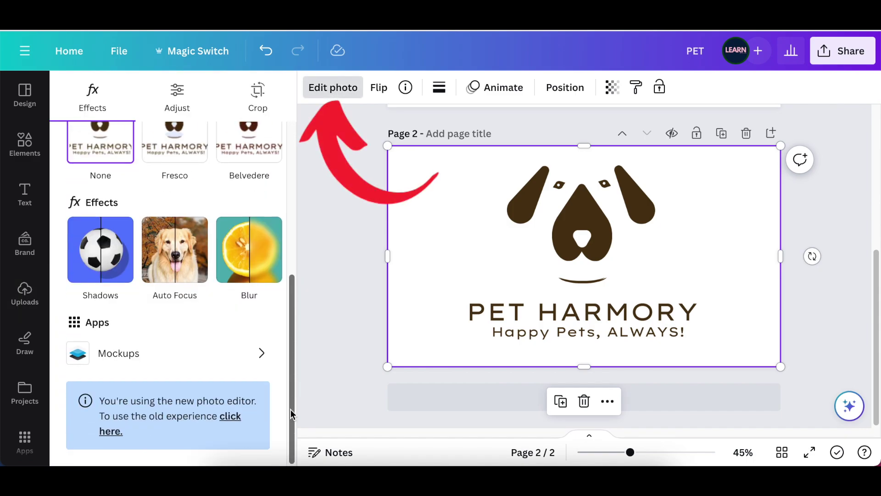
click(231, 416)
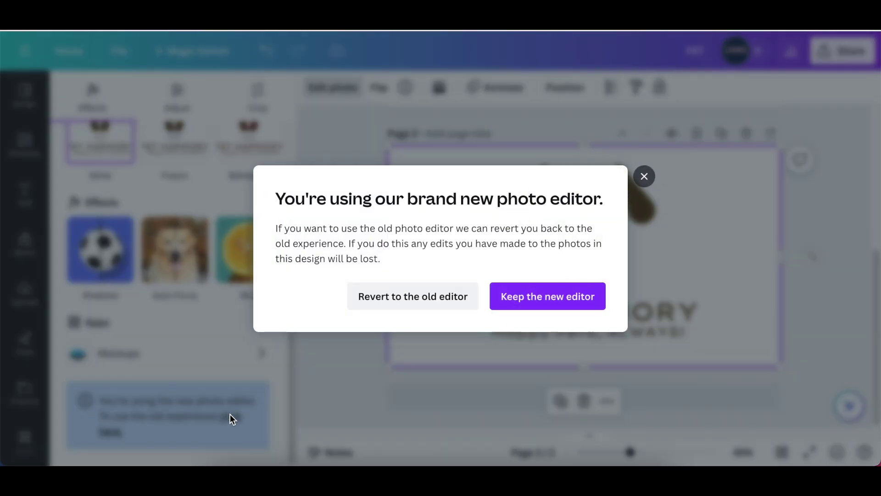
click(421, 298)
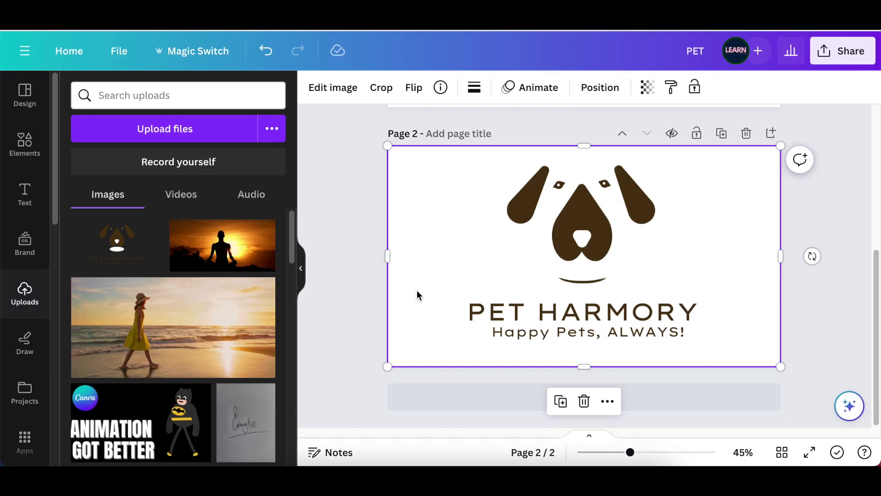
click(345, 88)
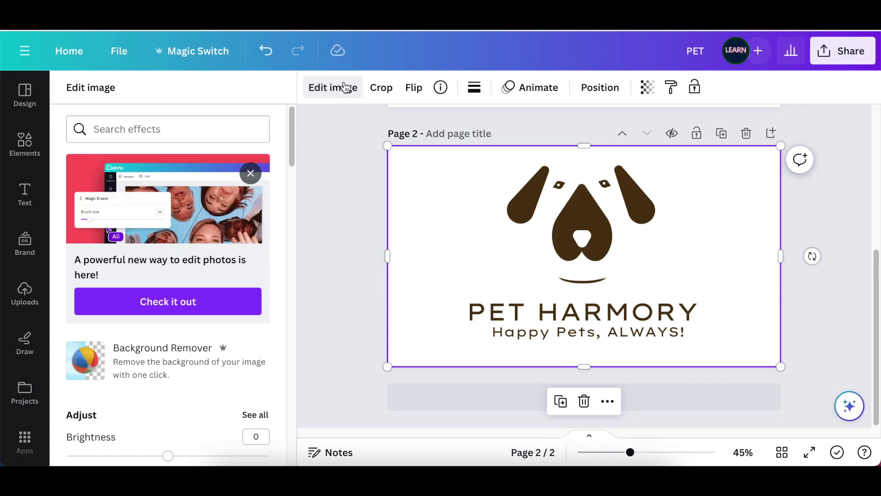
click(175, 368)
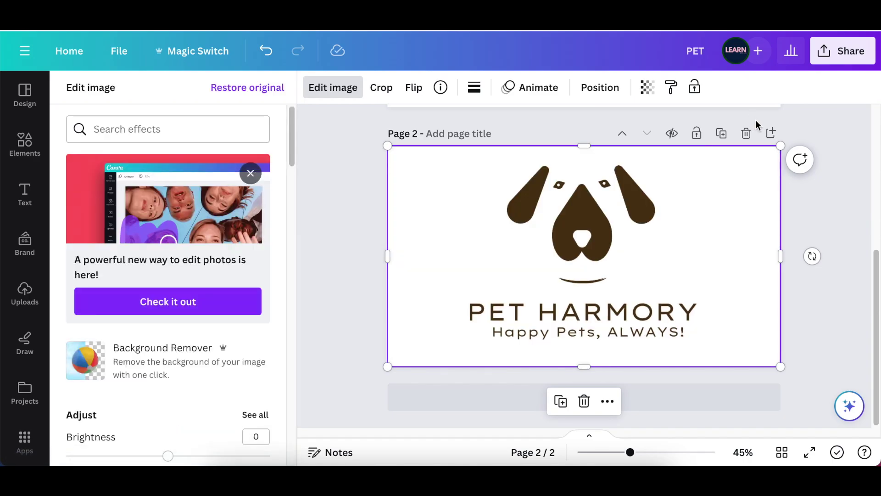
click(846, 63)
click(724, 395)
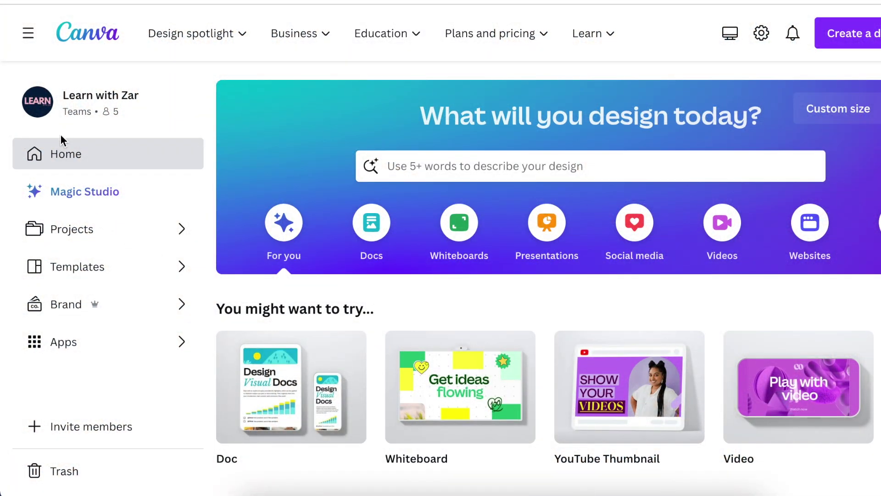
- Open the Mockups app's Home & living 'Other' category and scroll down to the roller blinds
click(70, 350)
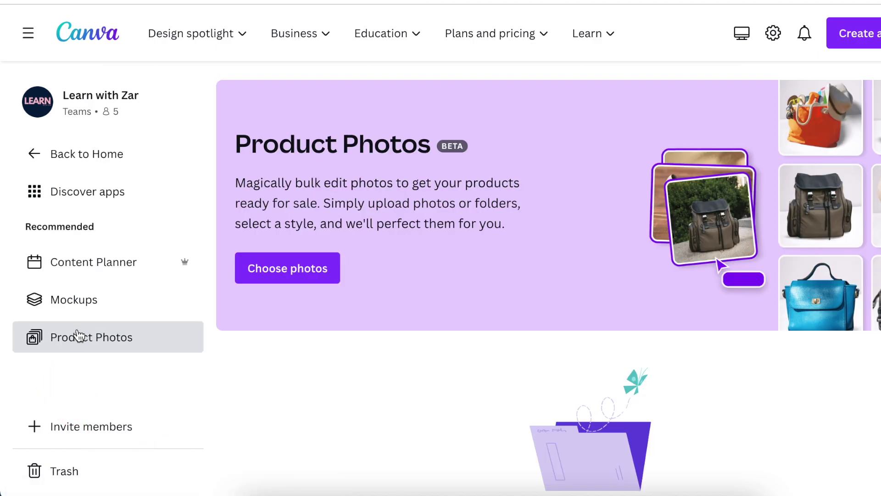
click(72, 305)
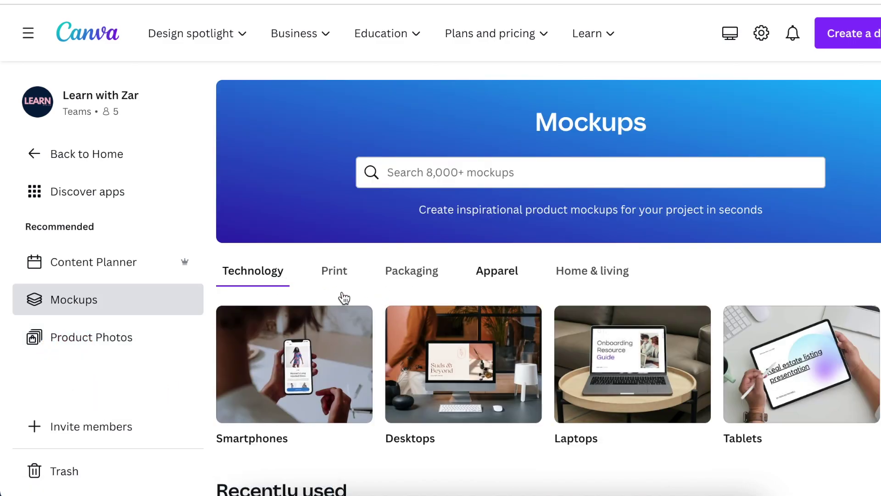
scroll(327, 280, down, 1)
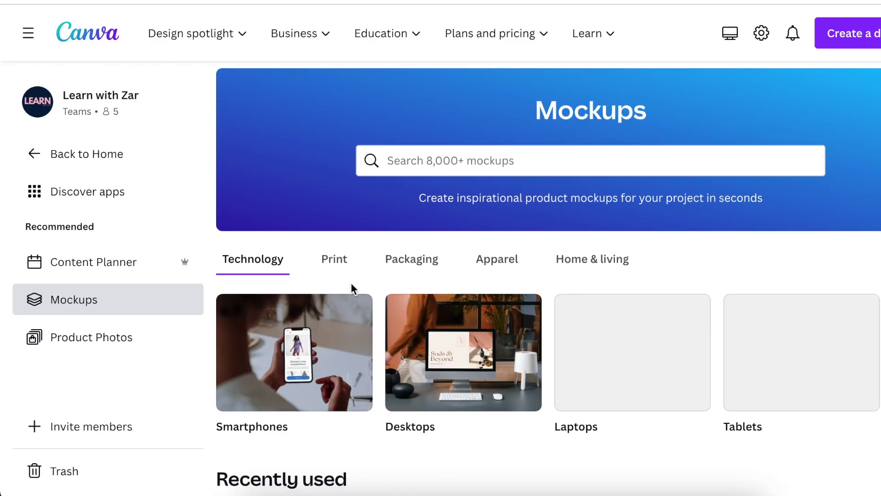
click(596, 263)
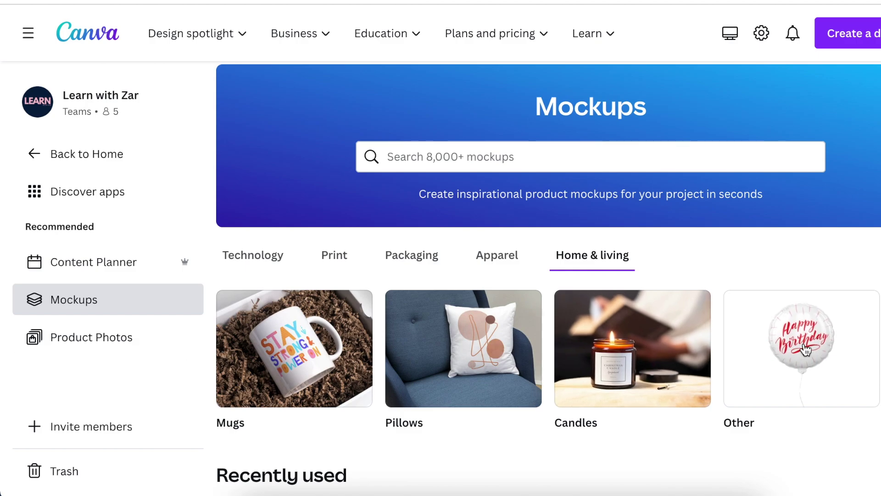
click(729, 349)
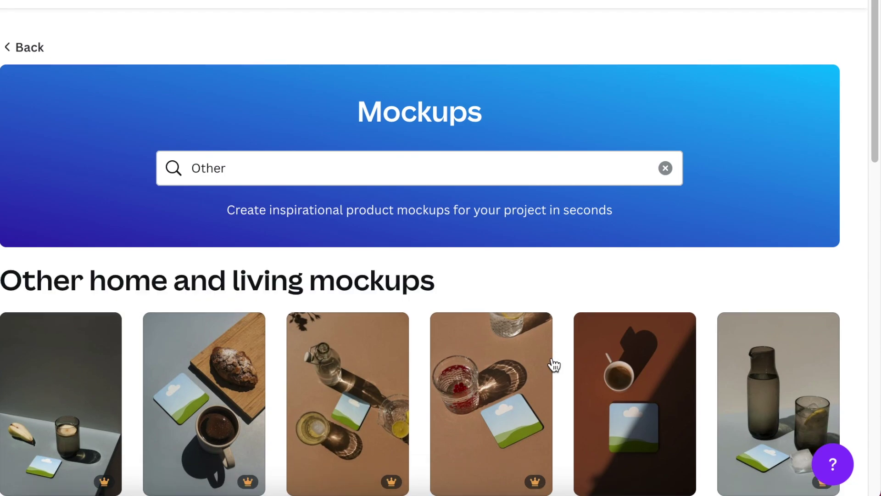
scroll(552, 363, down, 2)
scroll(551, 363, down, 4)
scroll(548, 360, down, 1)
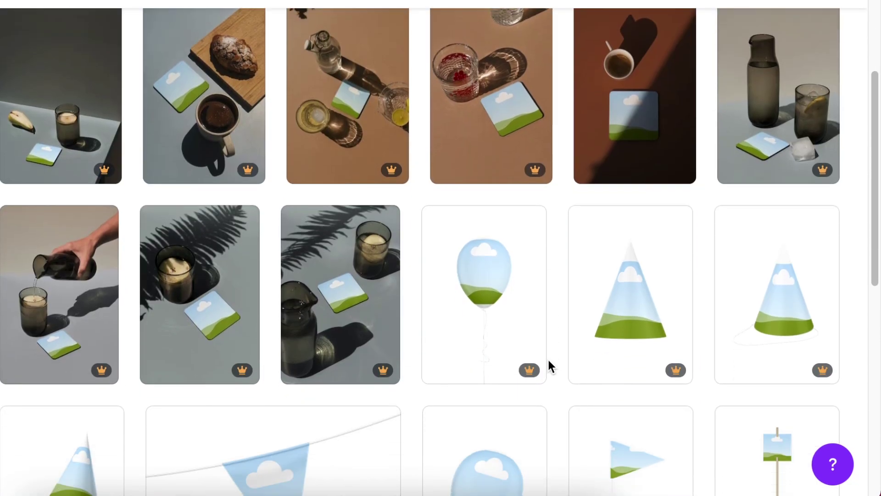
scroll(596, 384, down, 2)
scroll(595, 383, down, 5)
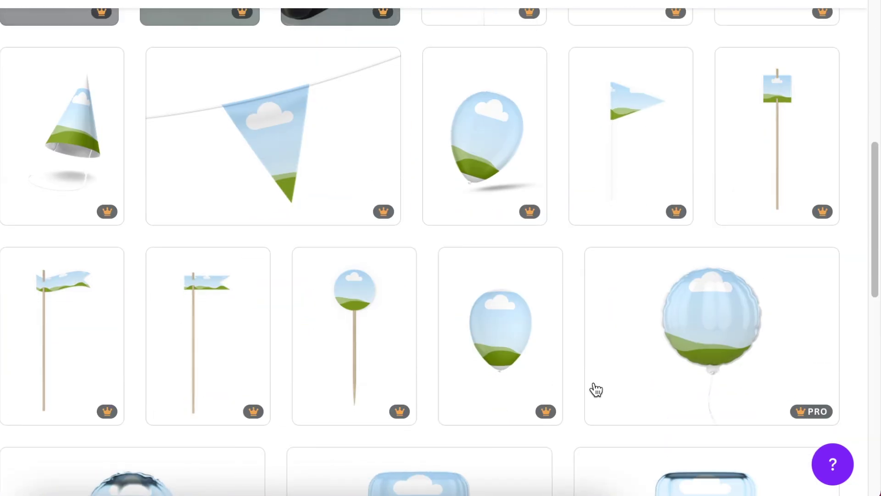
scroll(596, 384, down, 2)
scroll(592, 387, down, 2)
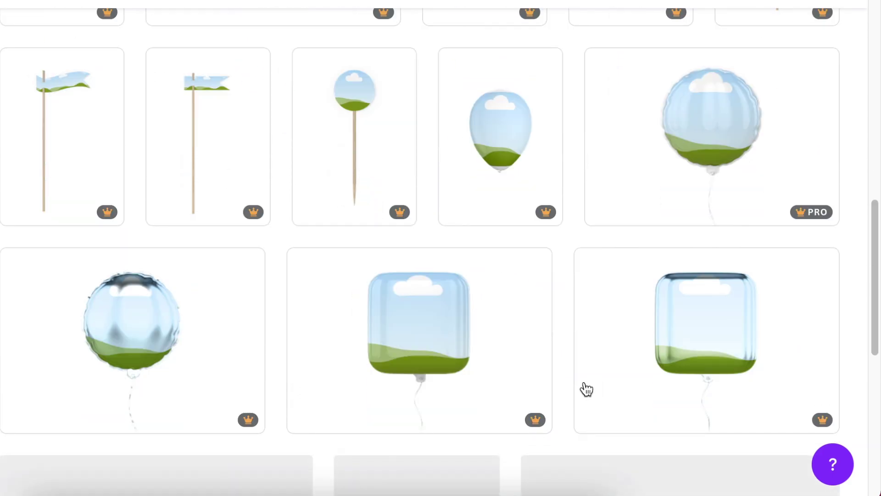
scroll(588, 388, down, 4)
scroll(581, 388, down, 3)
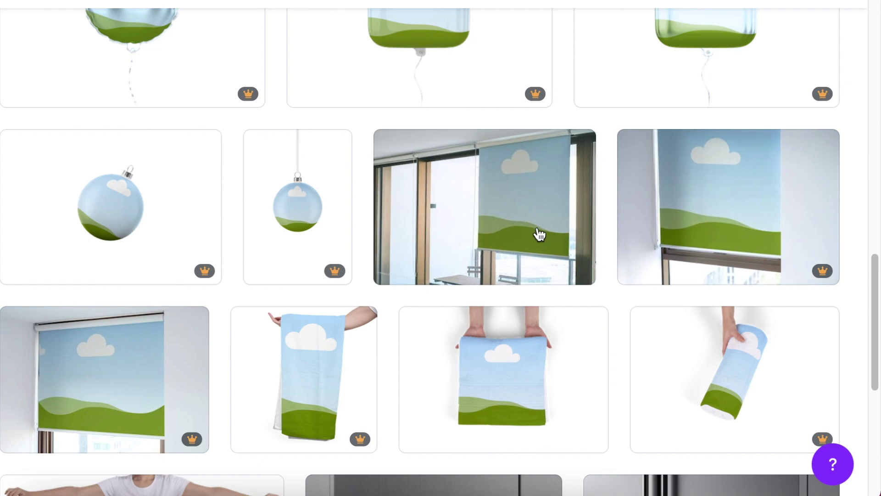
- Open the roller-blind mockup and use the PET design's logo page as its image
click(519, 243)
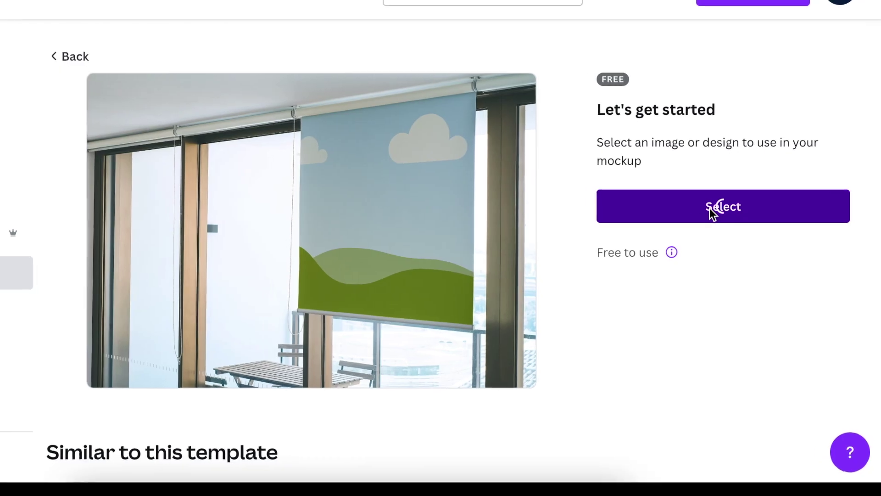
click(710, 210)
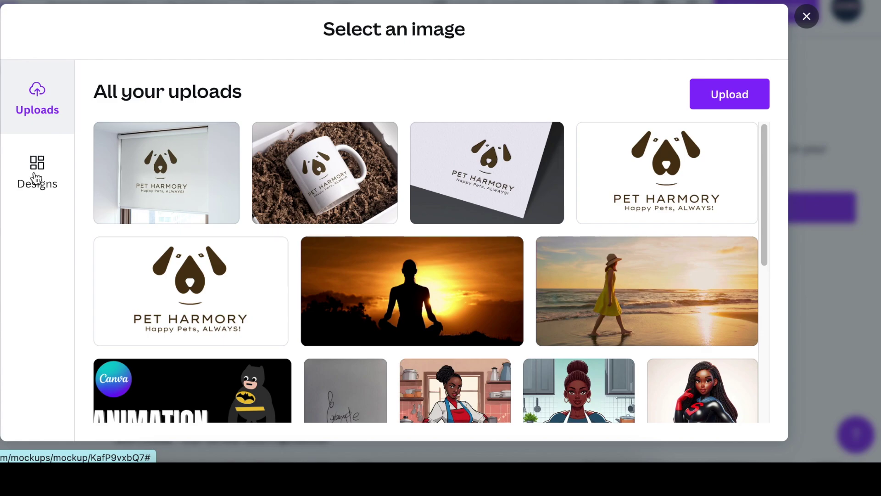
click(36, 178)
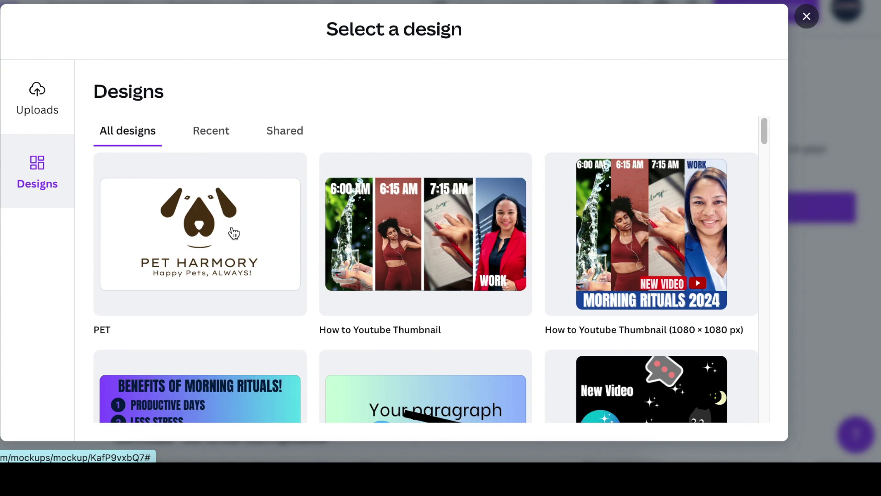
click(206, 227)
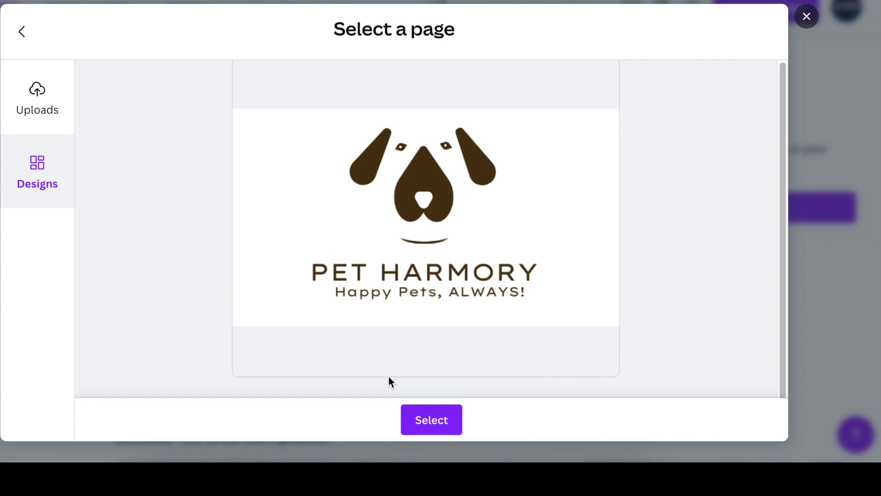
click(430, 419)
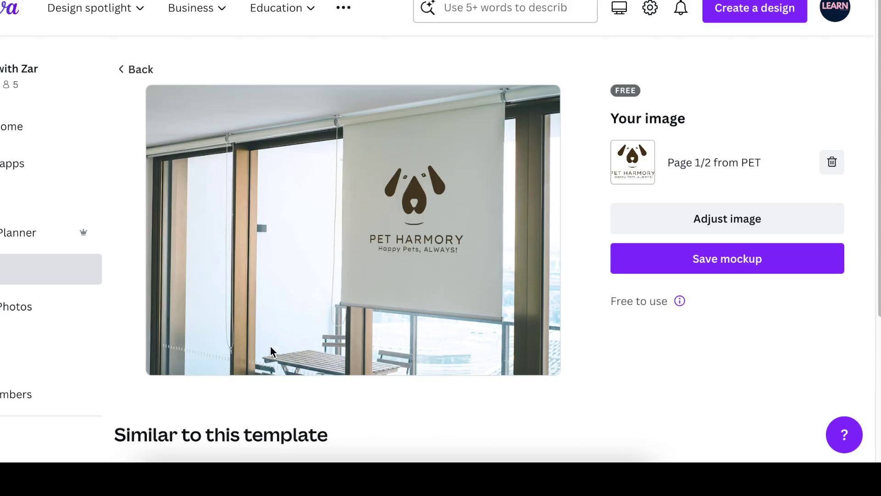
- Enlarge the logo on the blind and save the finished mockup
click(722, 223)
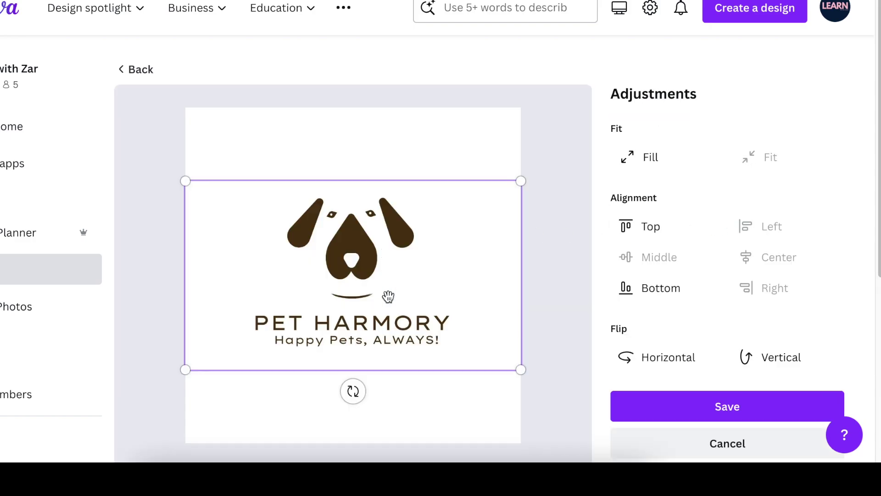
drag(520, 181, 562, 155)
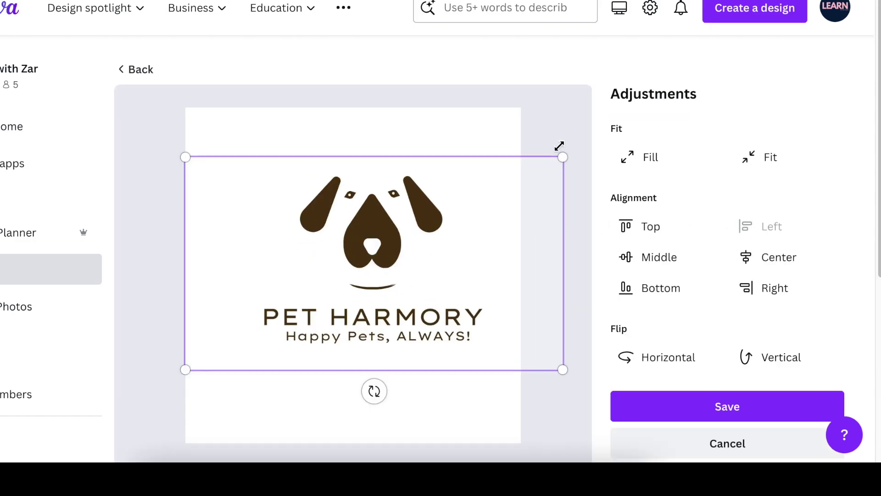
drag(185, 369, 129, 401)
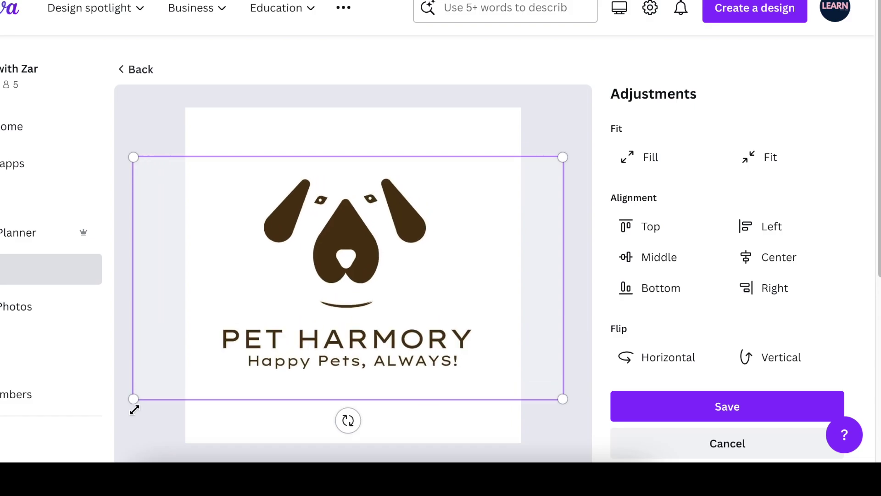
click(724, 407)
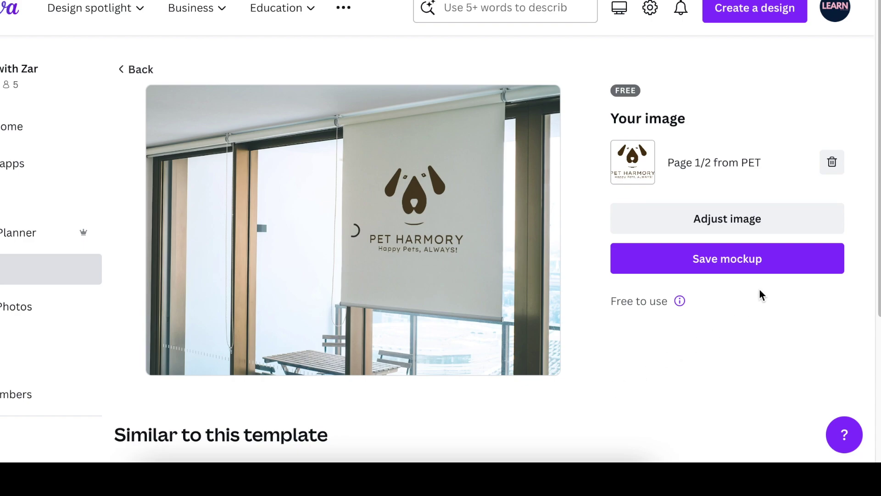
click(747, 264)
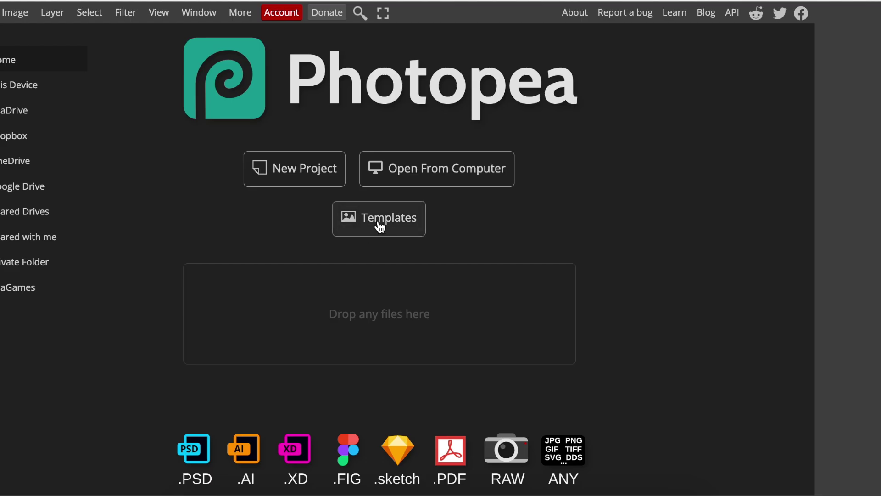
- Open Photopea's Paper Logo Mockup template, place the PET logo PNG into its smart object, save, and return
click(379, 226)
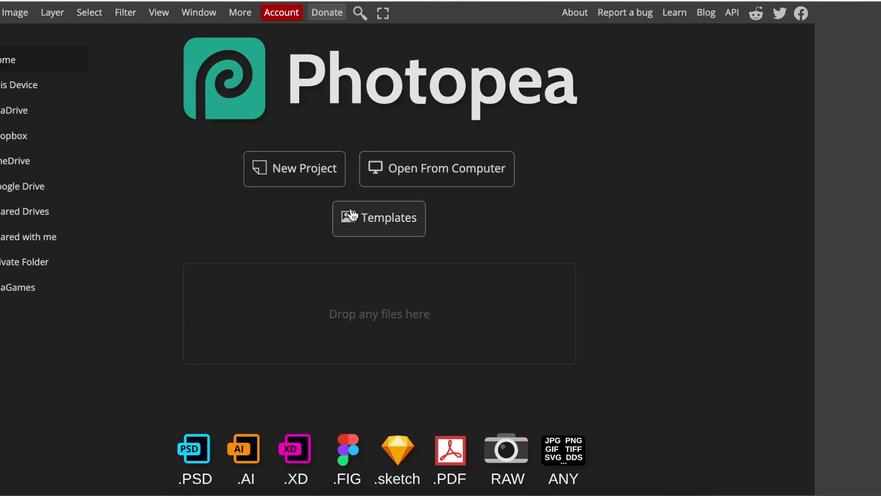
click(389, 224)
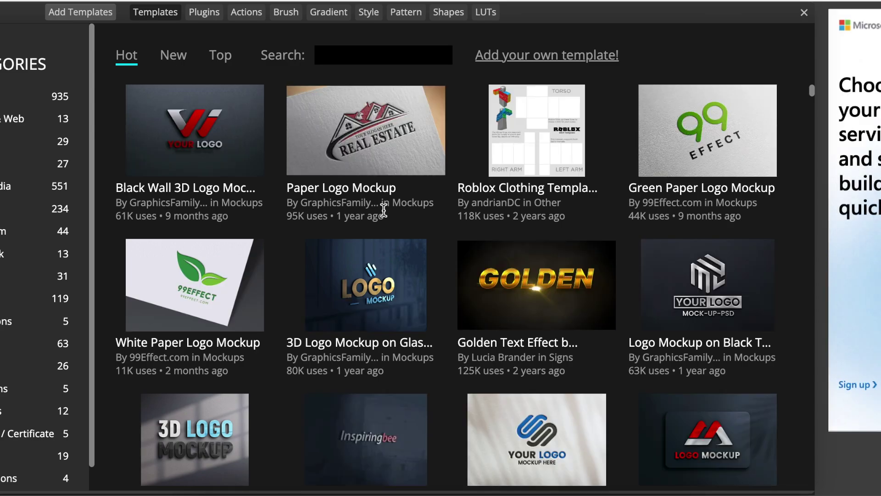
click(291, 187)
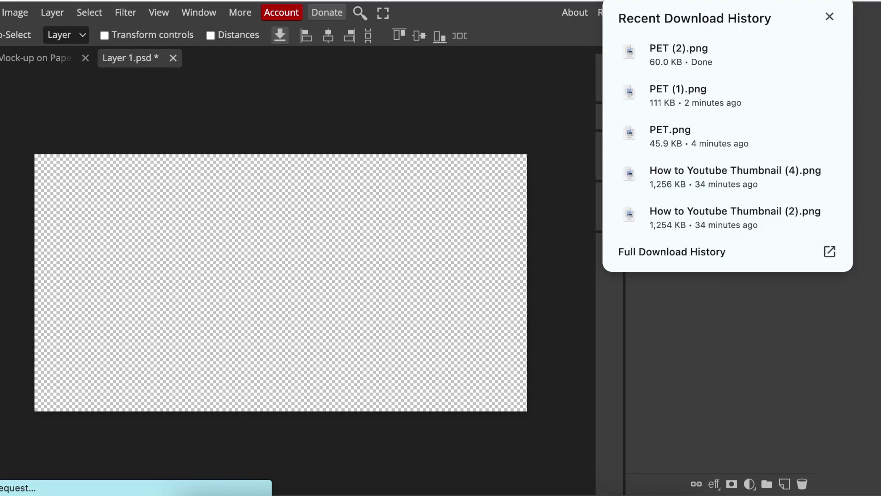
drag(713, 53, 337, 261)
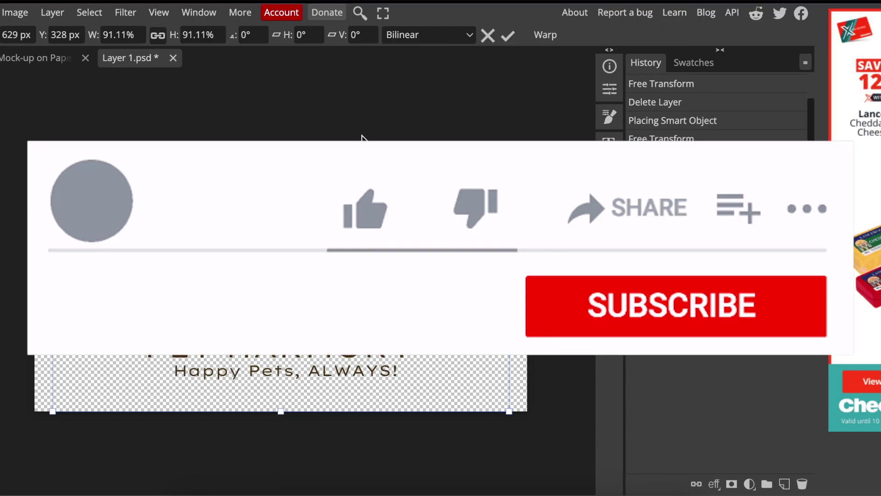
key(Return)
key(ctrl+s)
click(39, 61)
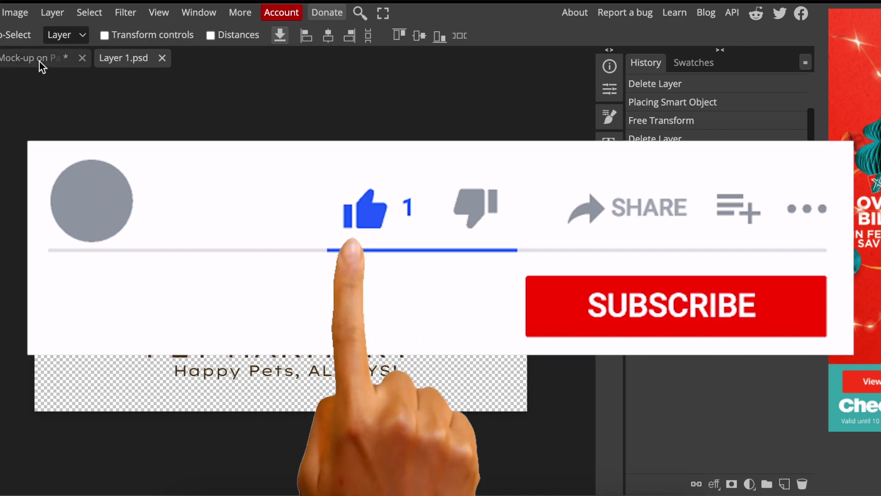